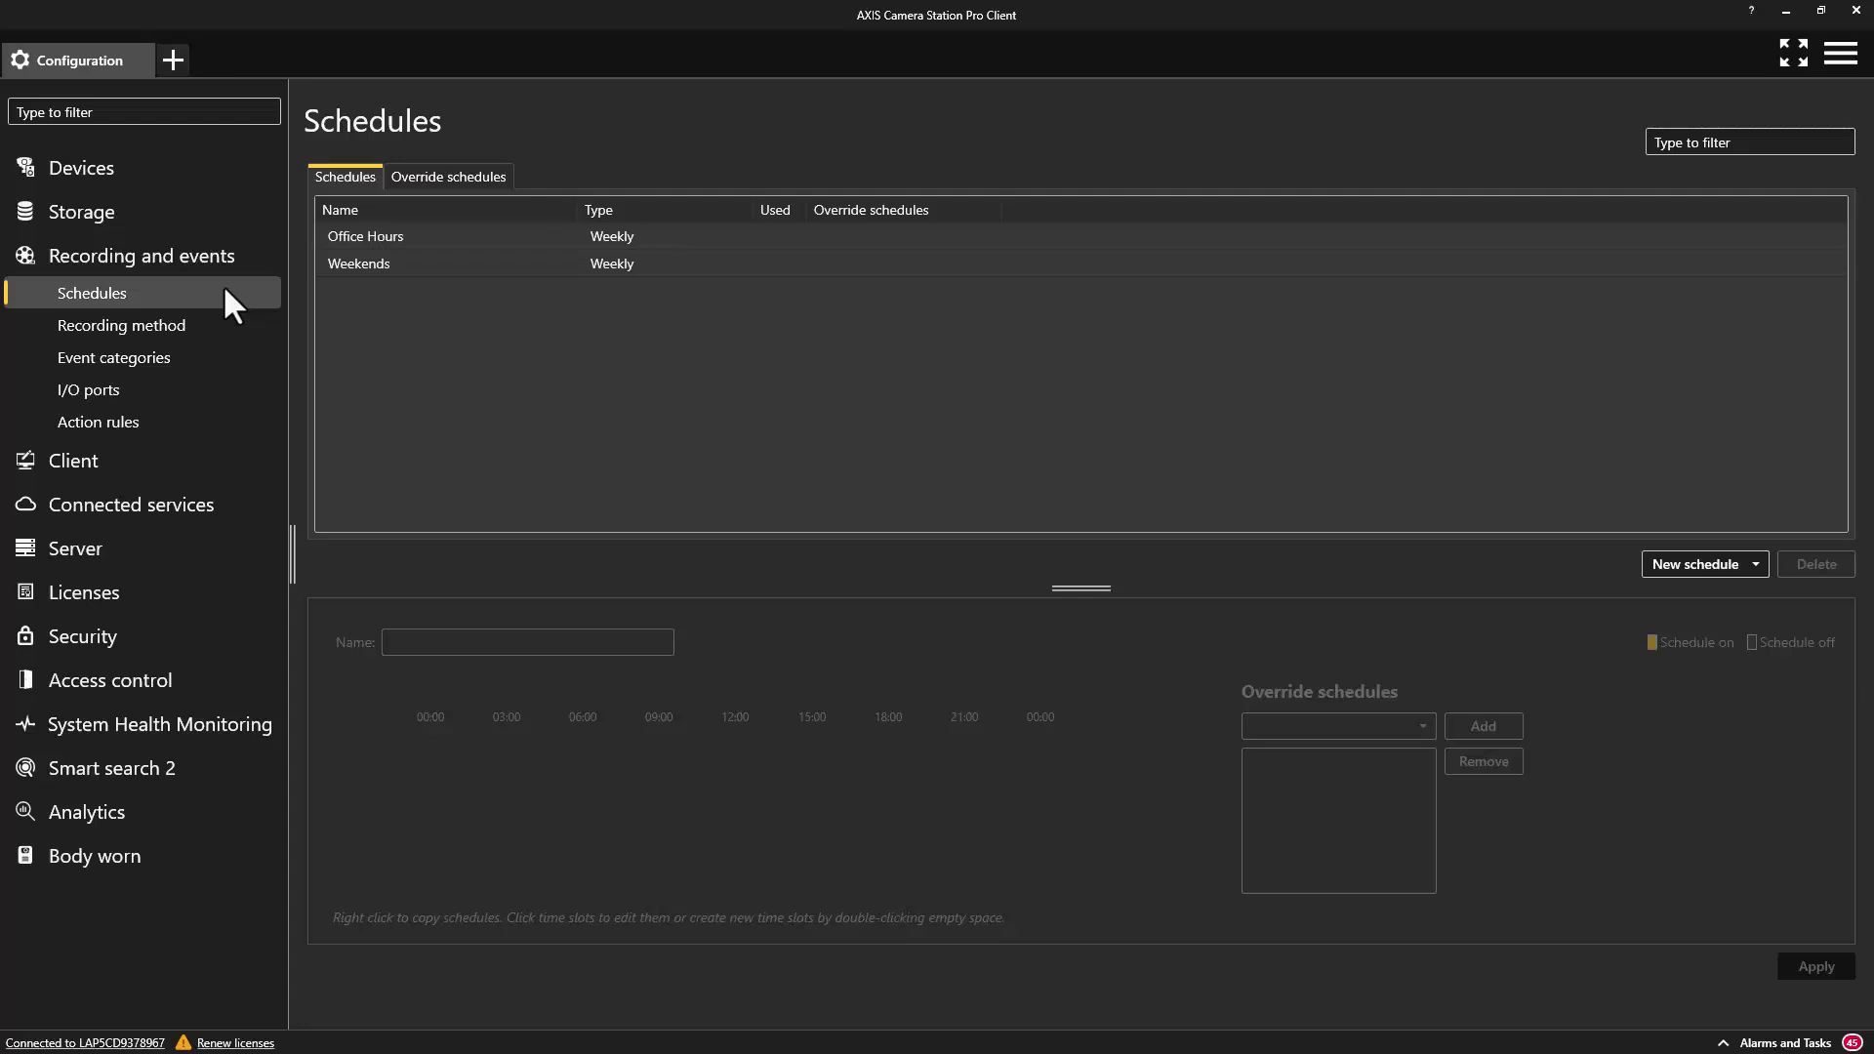
Look over the New years day override, then create a new weekly schedule.
click(469, 177)
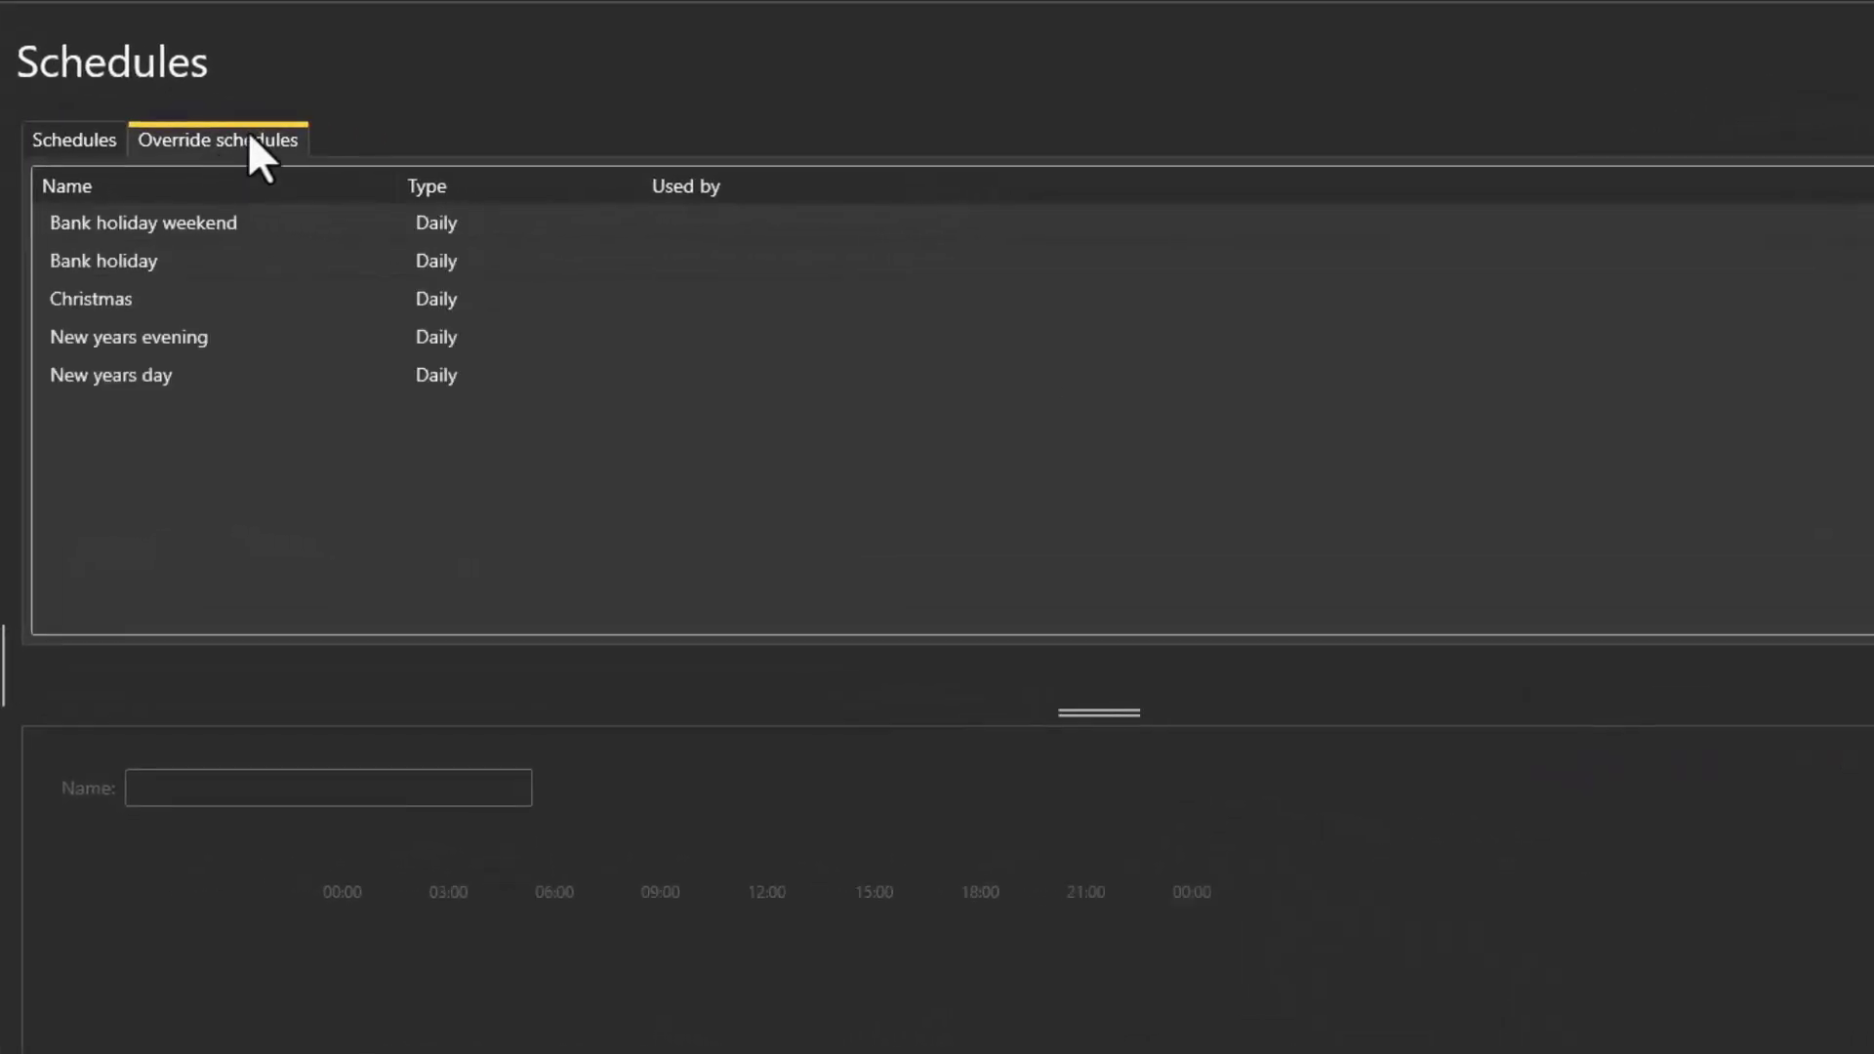
click(236, 384)
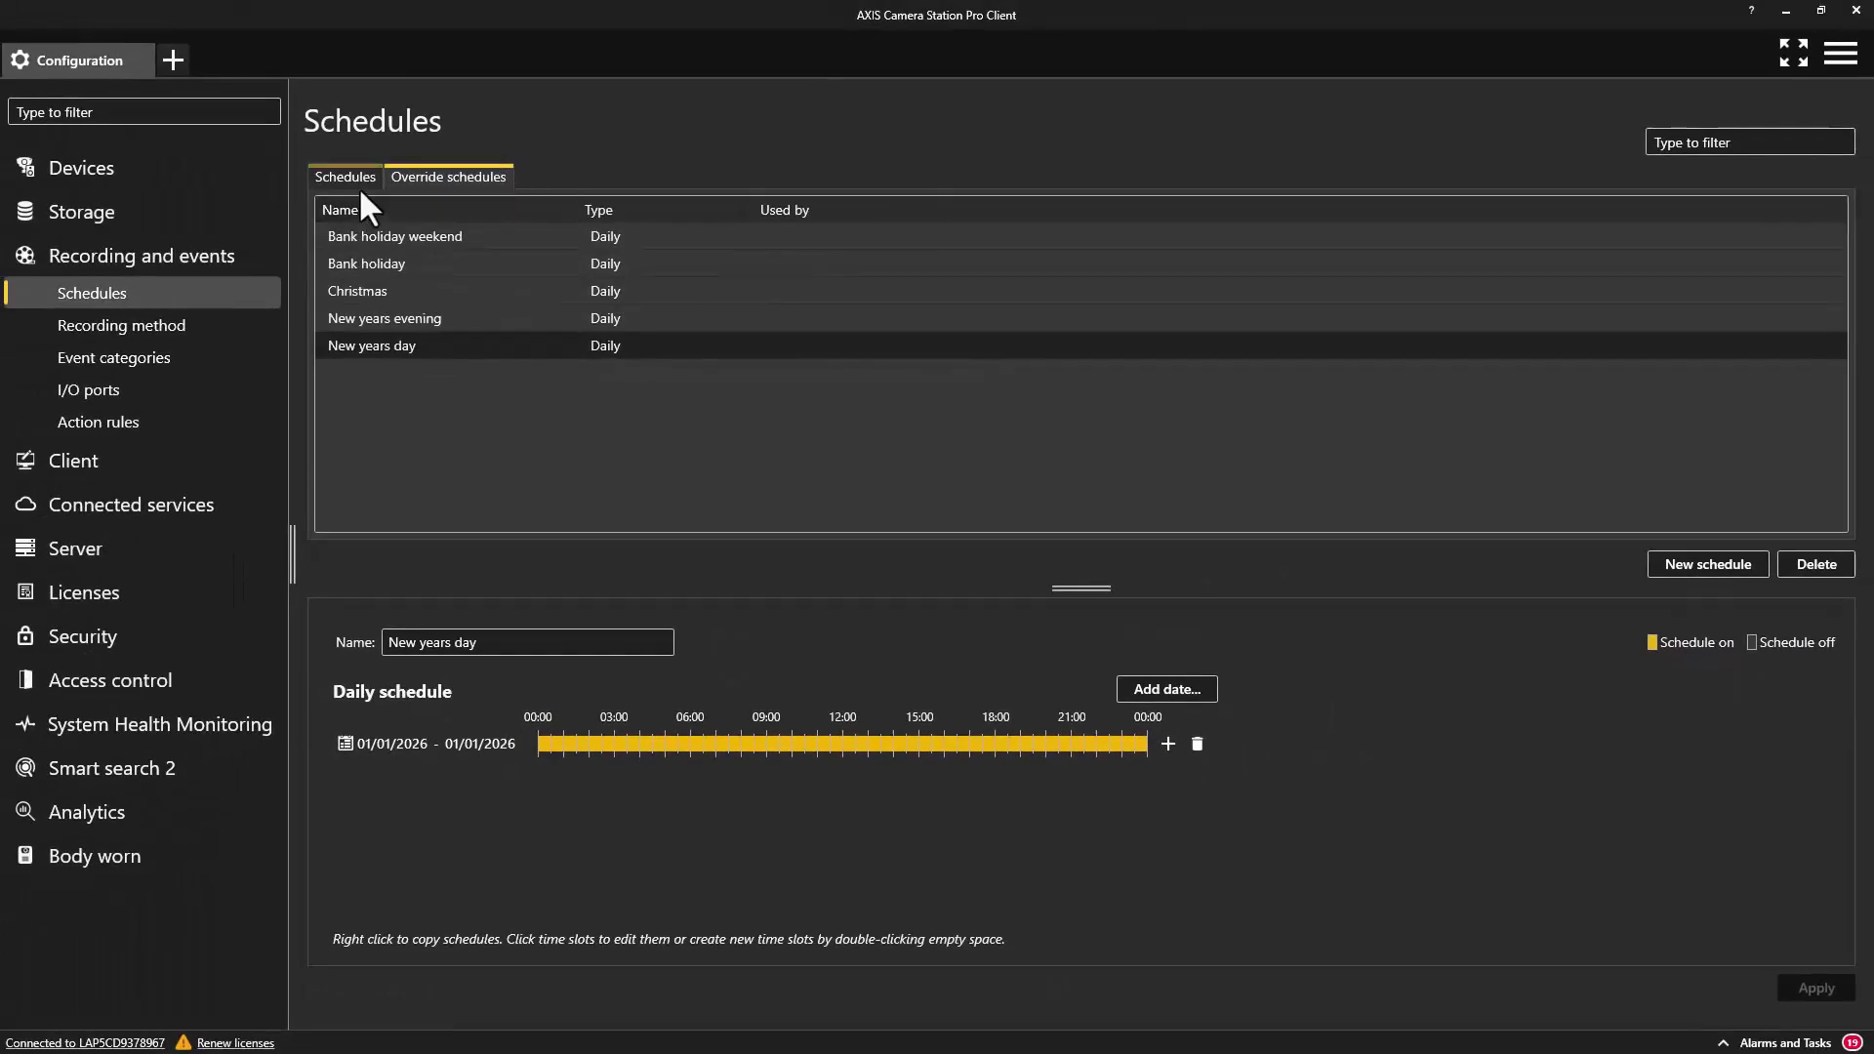
click(357, 185)
click(1720, 563)
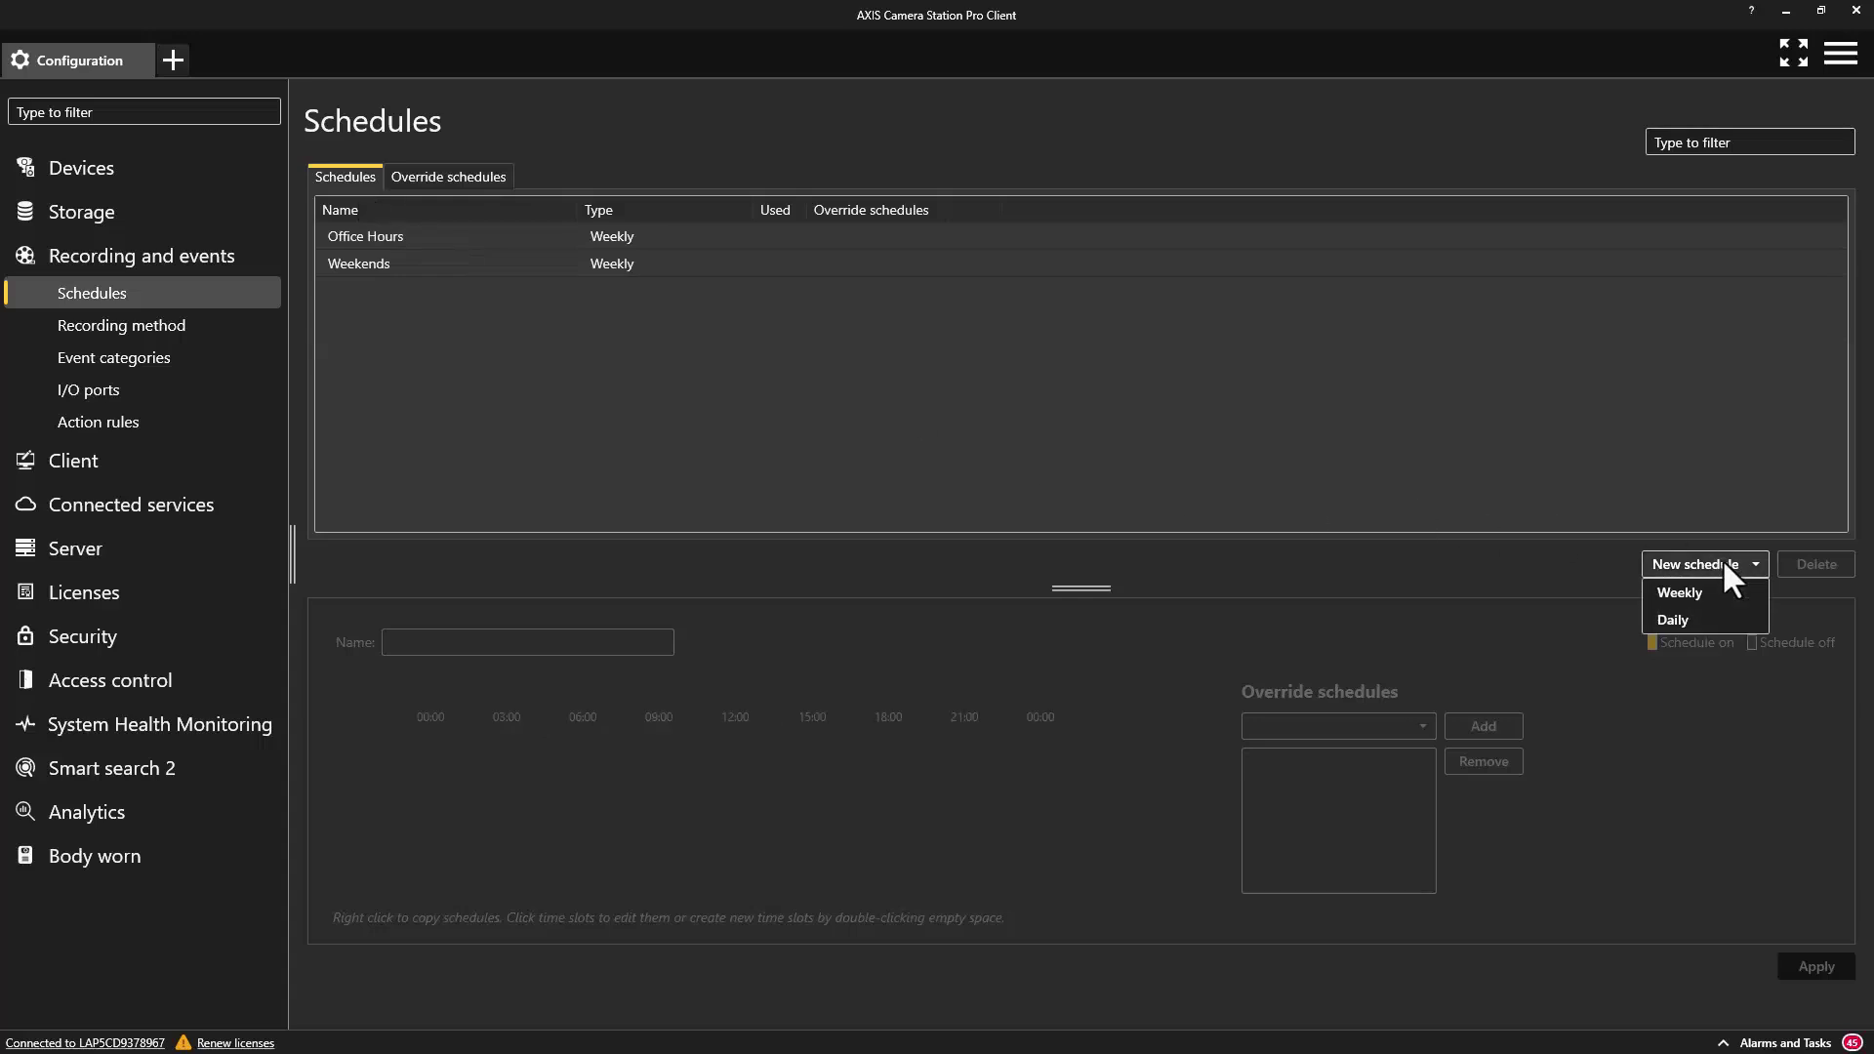
click(1732, 593)
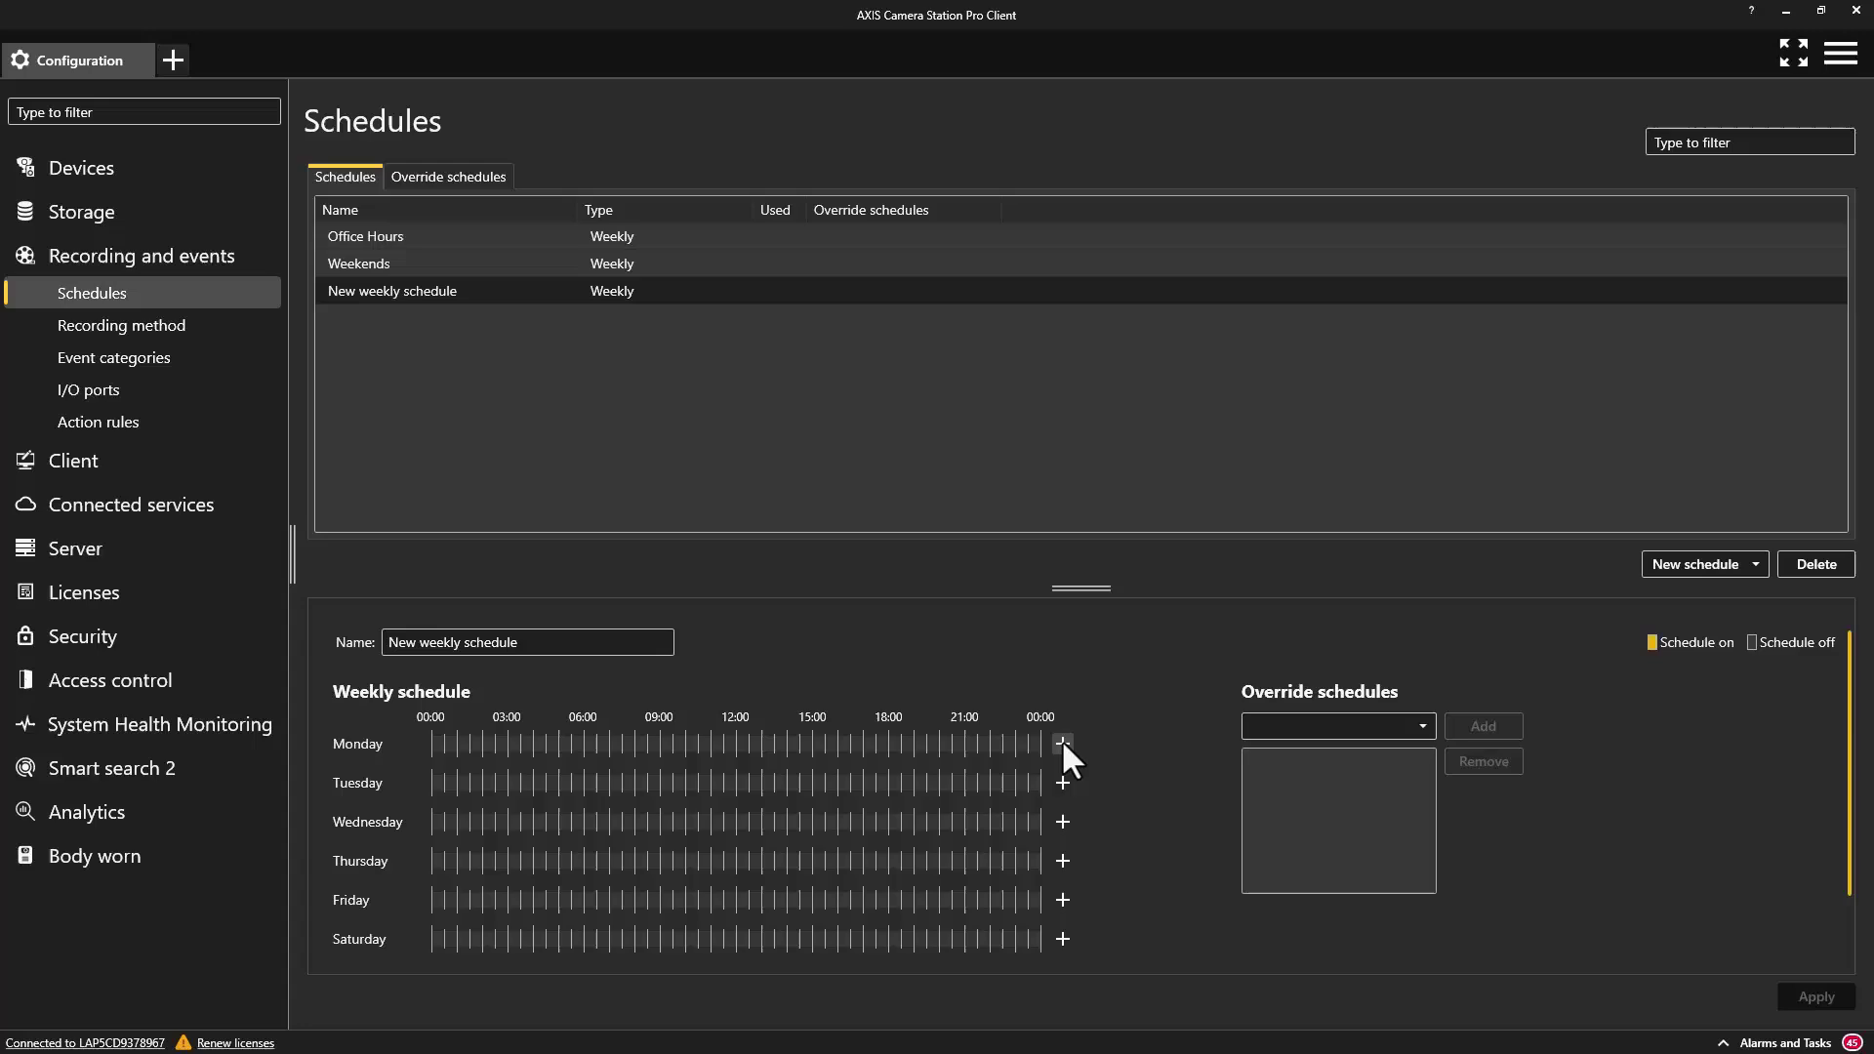
Give Monday in New weekly schedule a time slot from 09:01 to 17:01.
click(1062, 743)
click(923, 529)
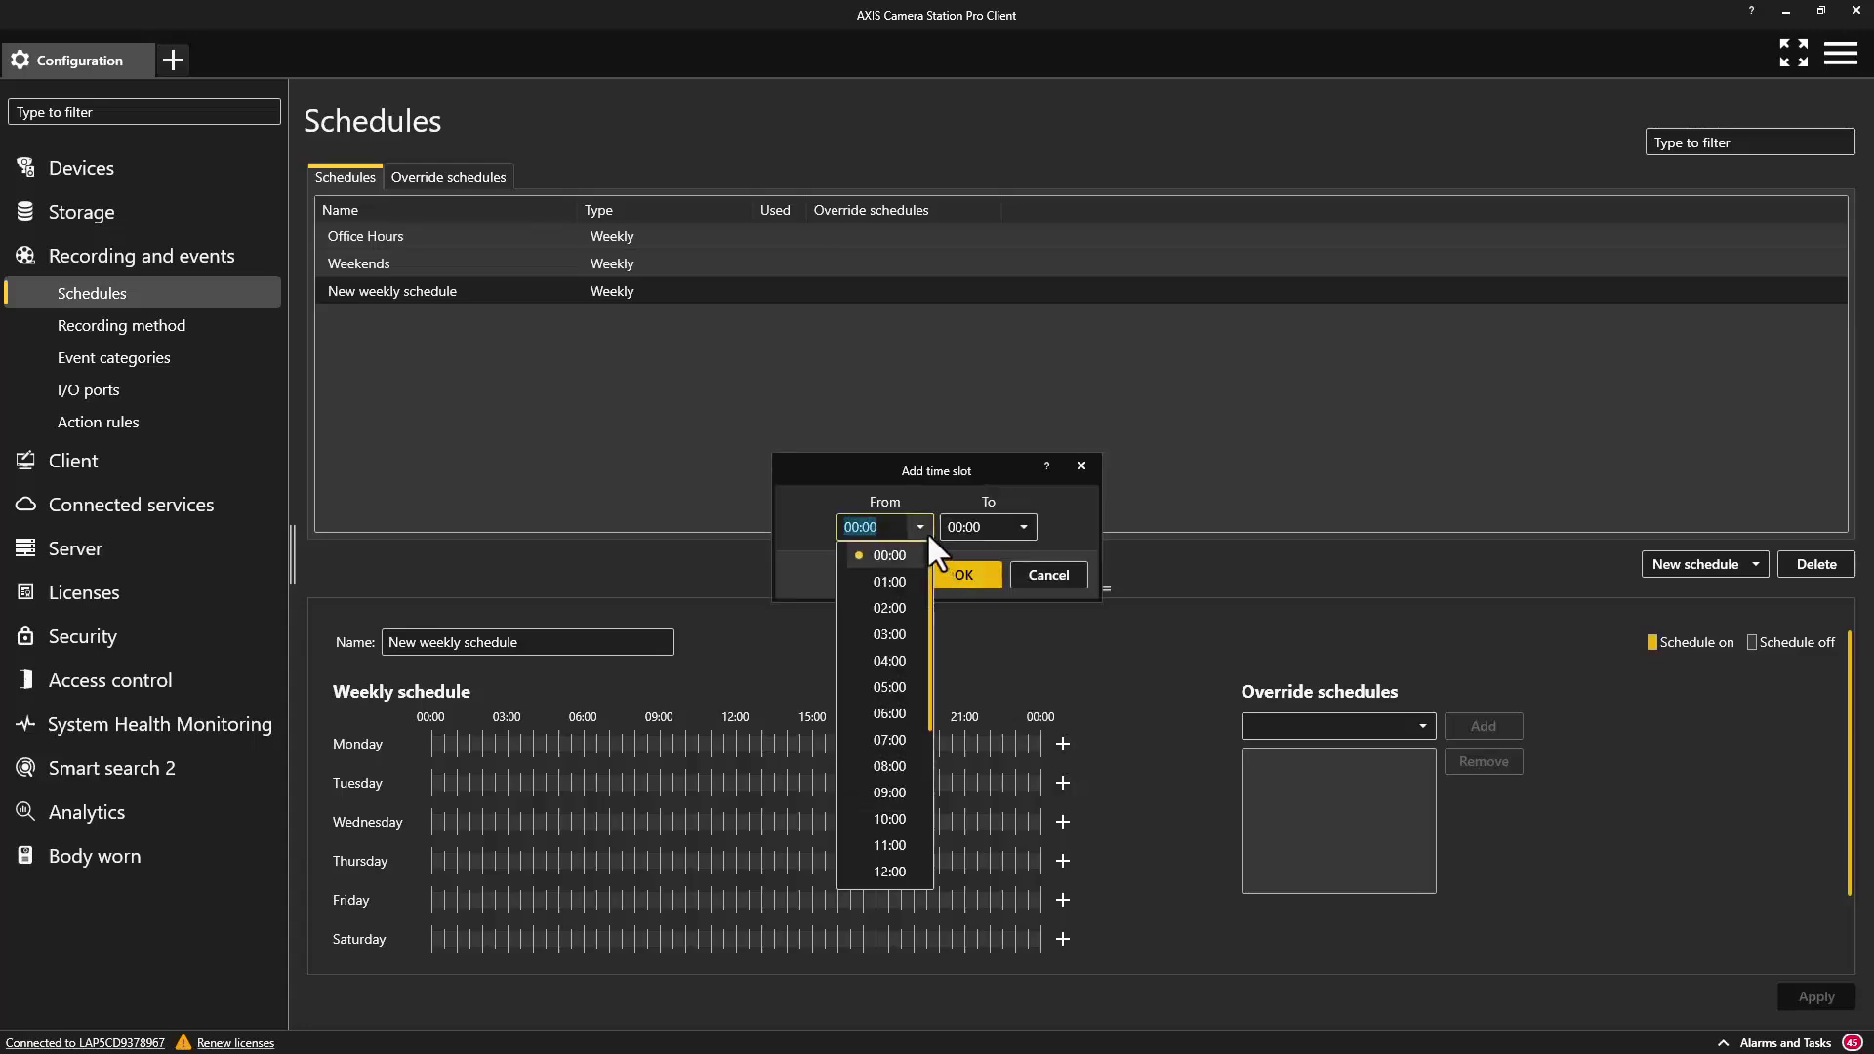
click(906, 786)
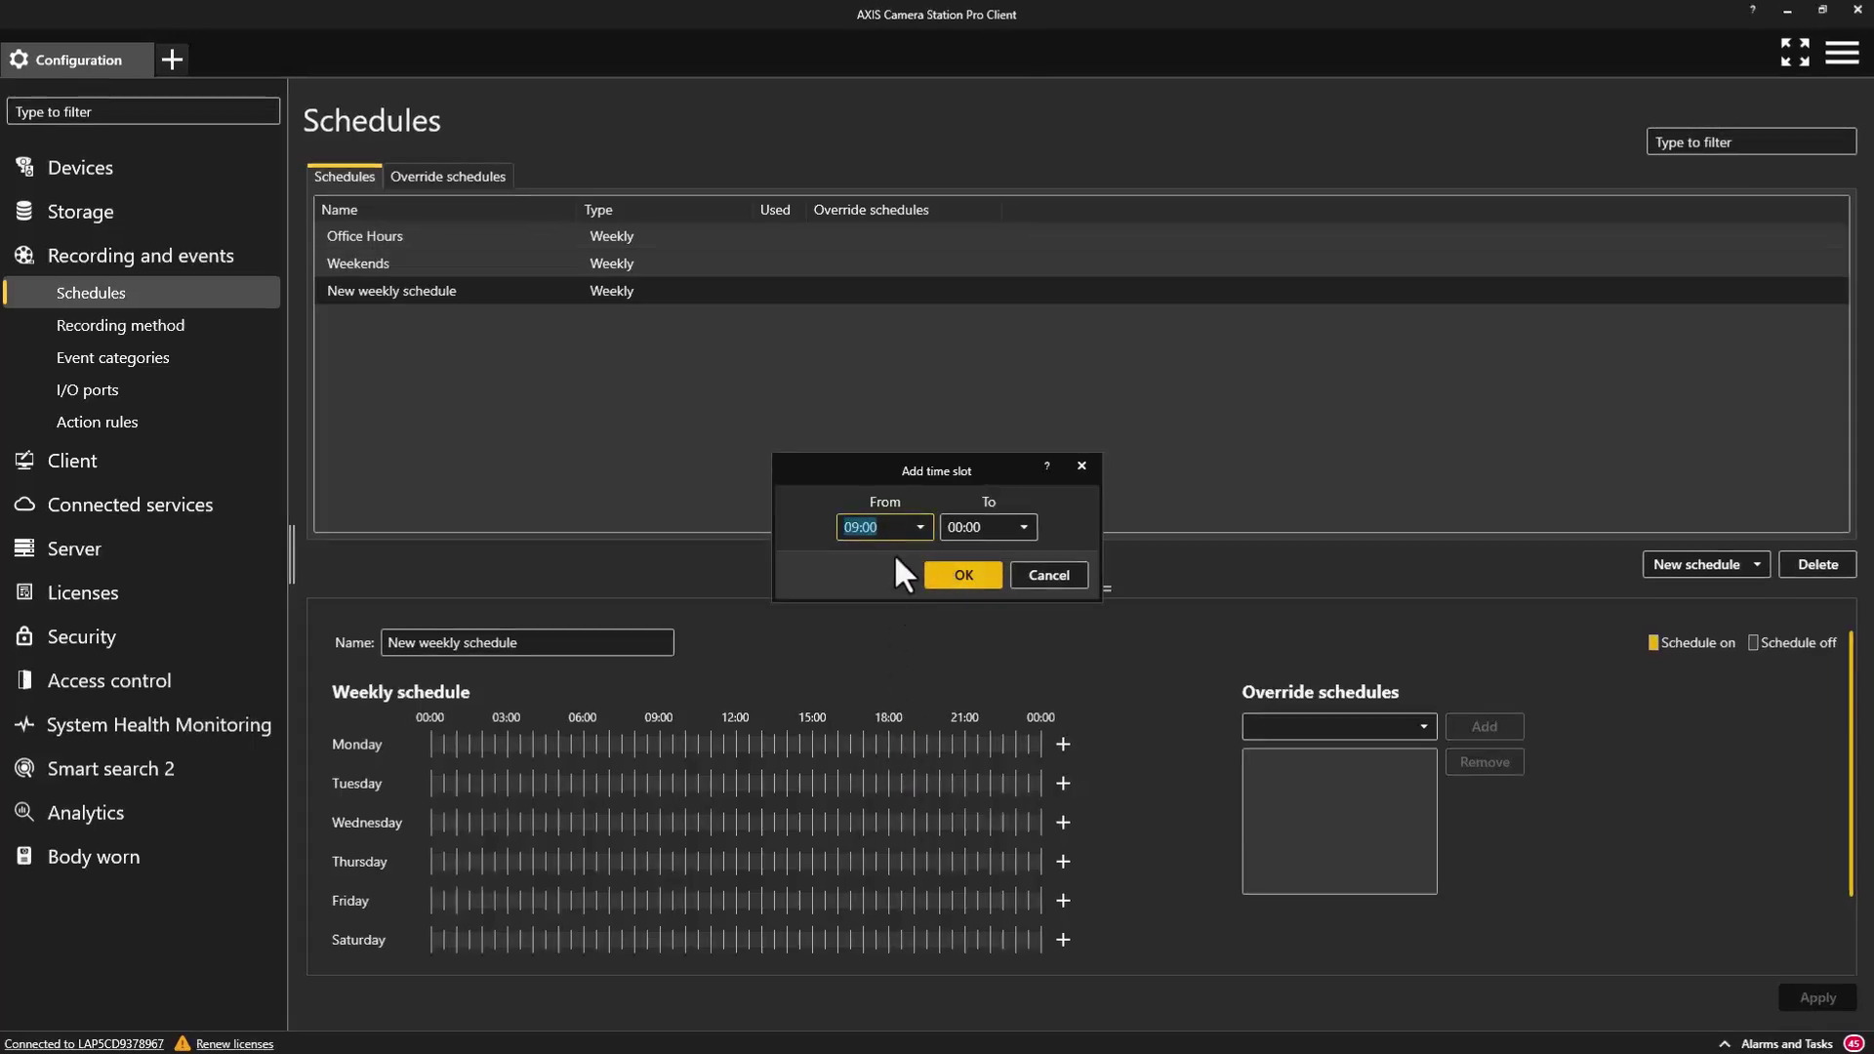
key(BackSpace)
key(BackSpace)
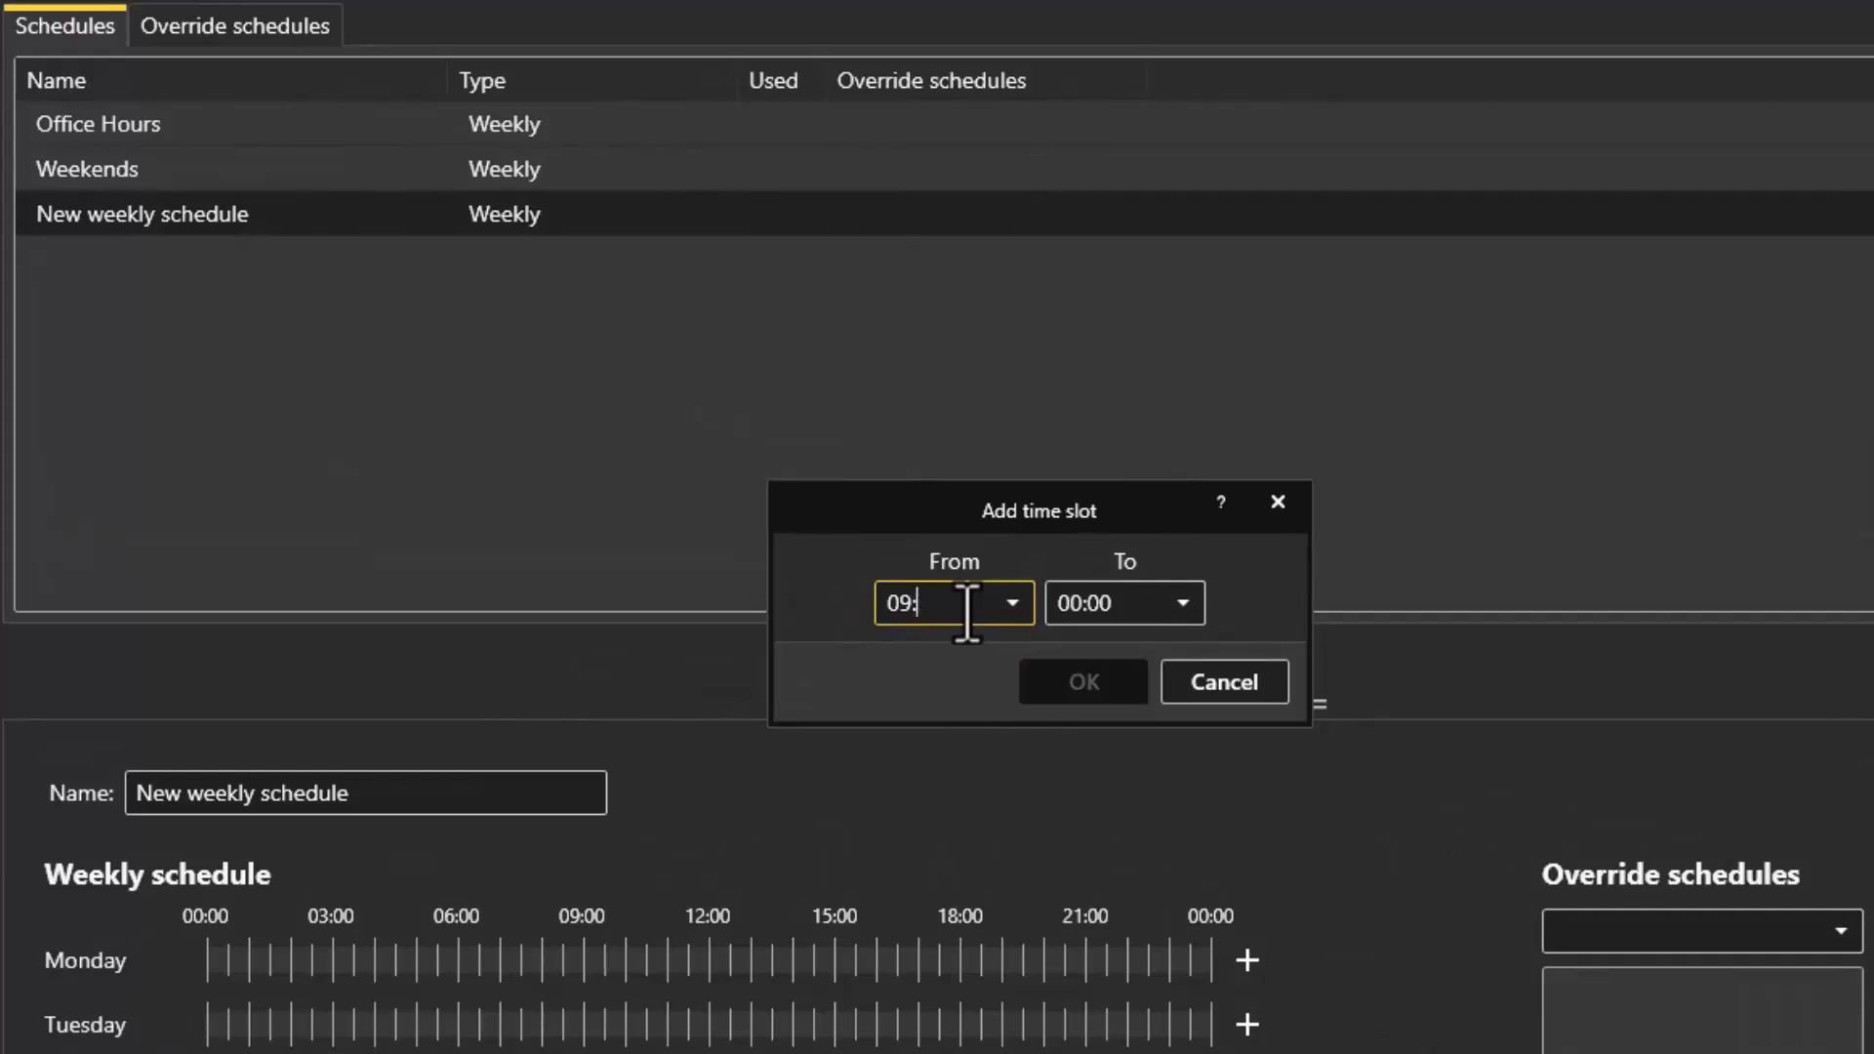
text(01)
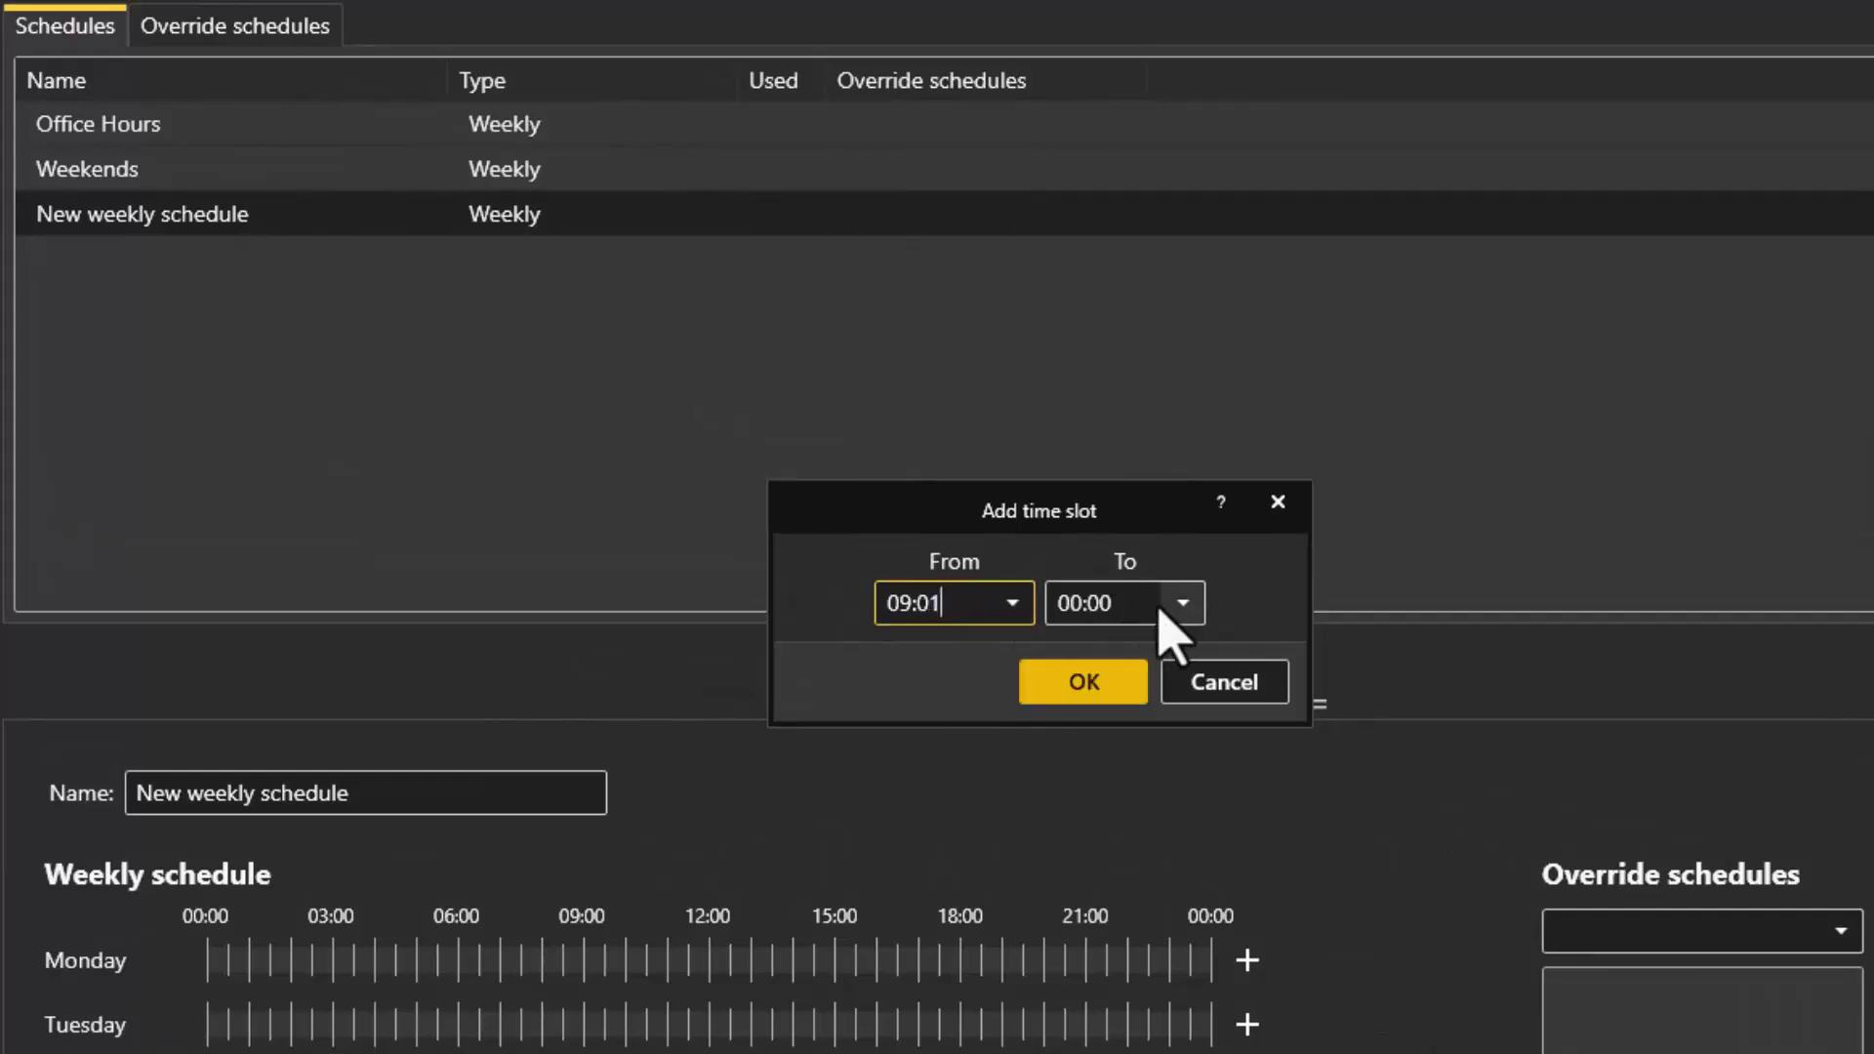
click(1055, 602)
text(17:01)
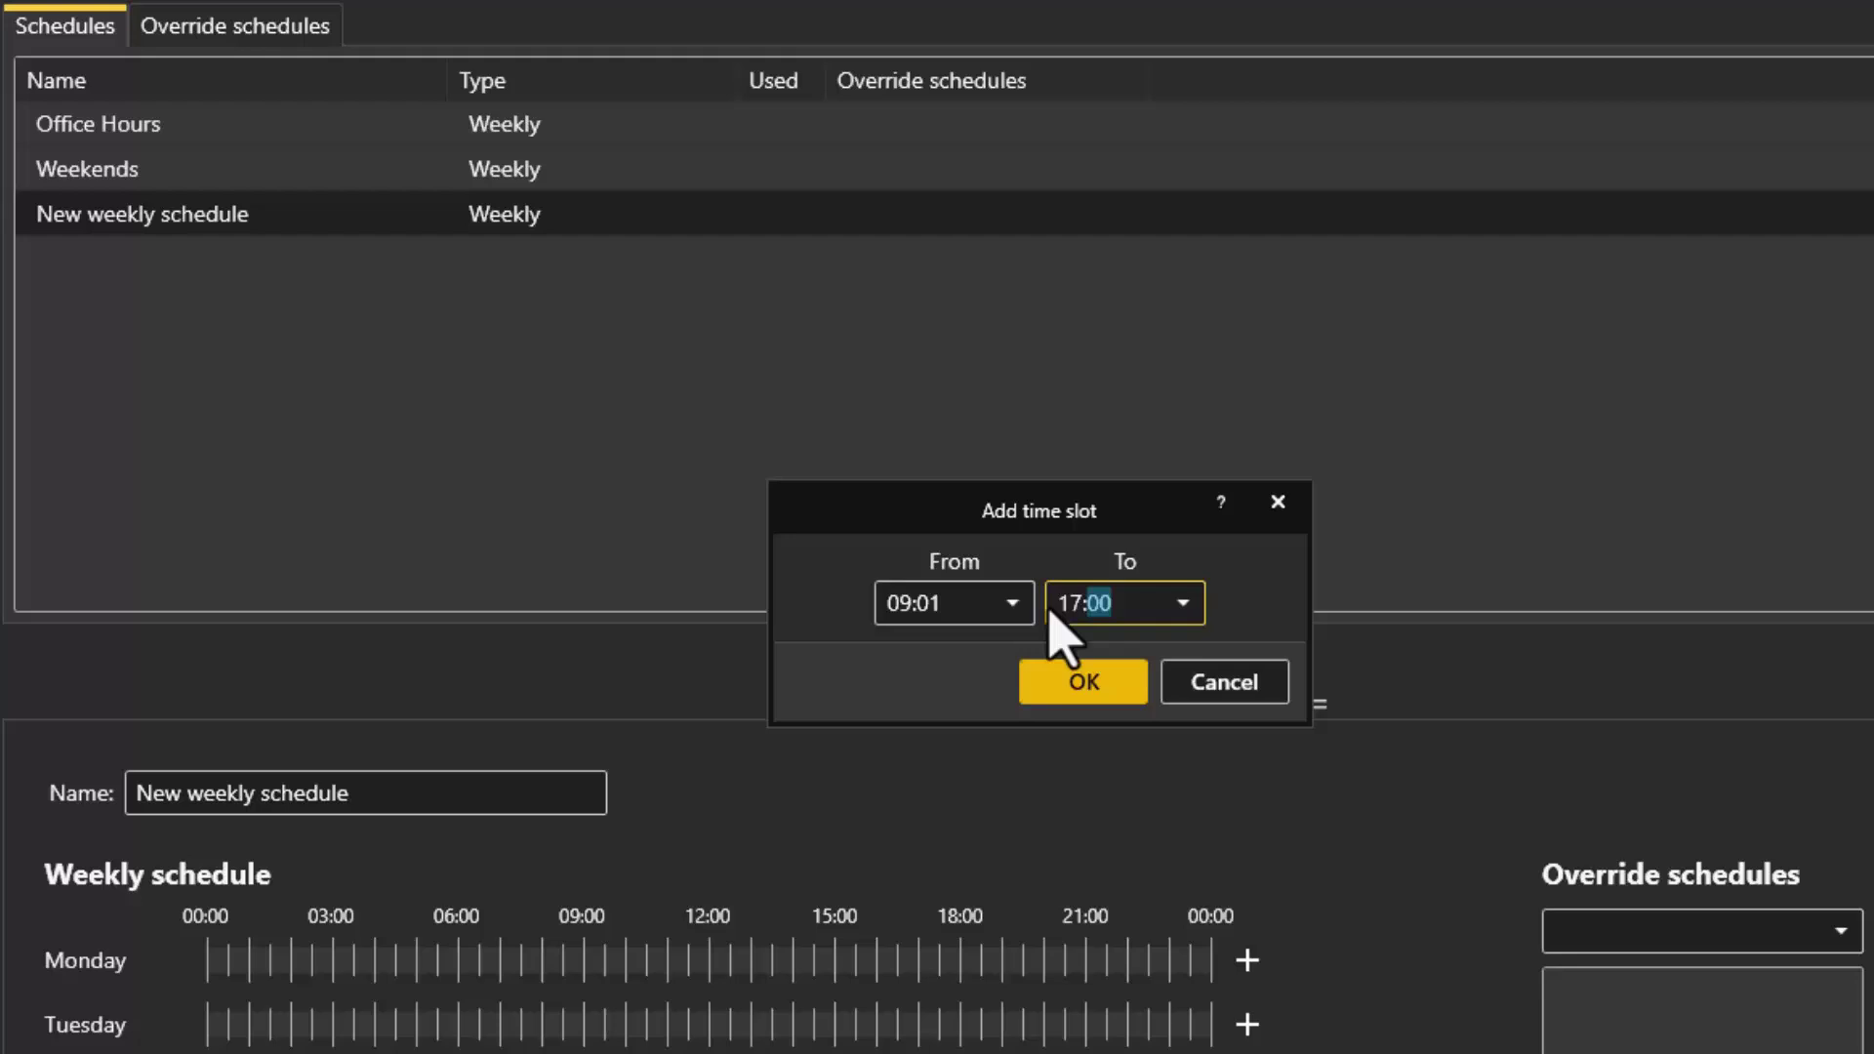
click(1090, 683)
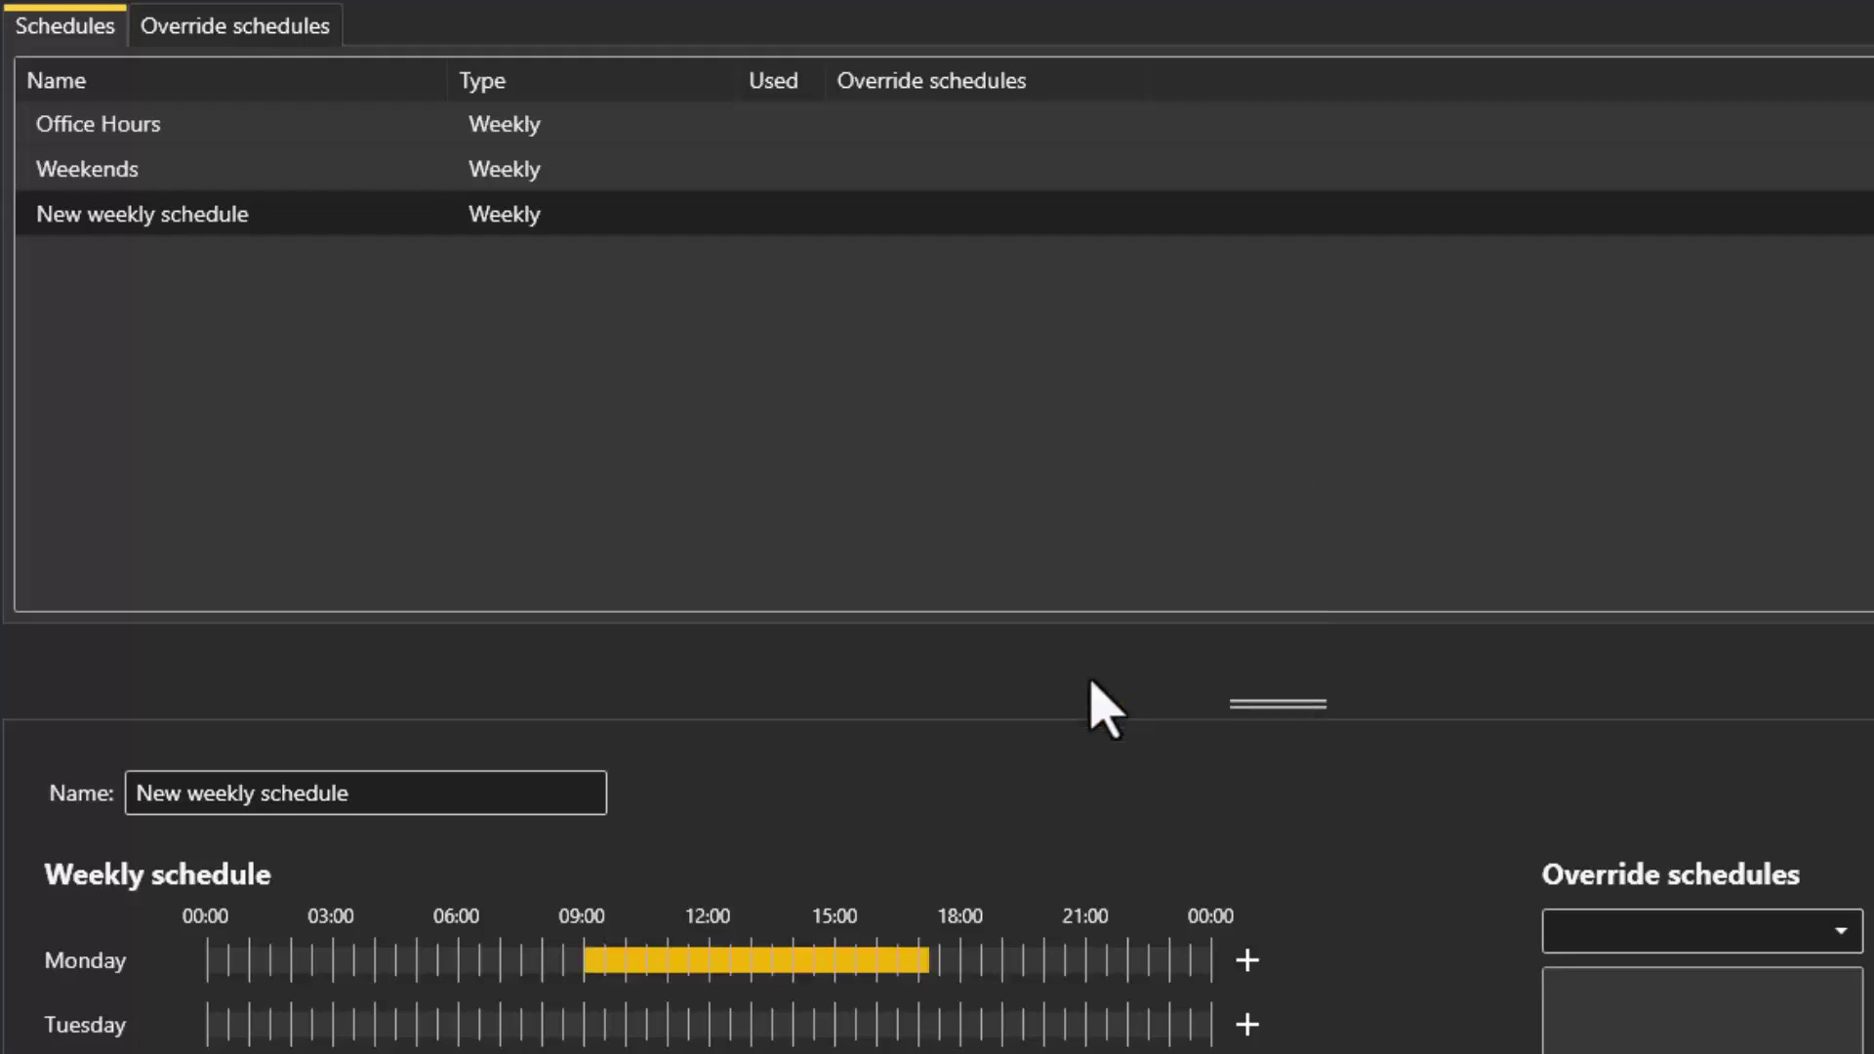
Copy Monday's 09:01–17:01 hours and paste them onto Tuesday, Wednesday, Thursday and Friday.
right_click(887, 966)
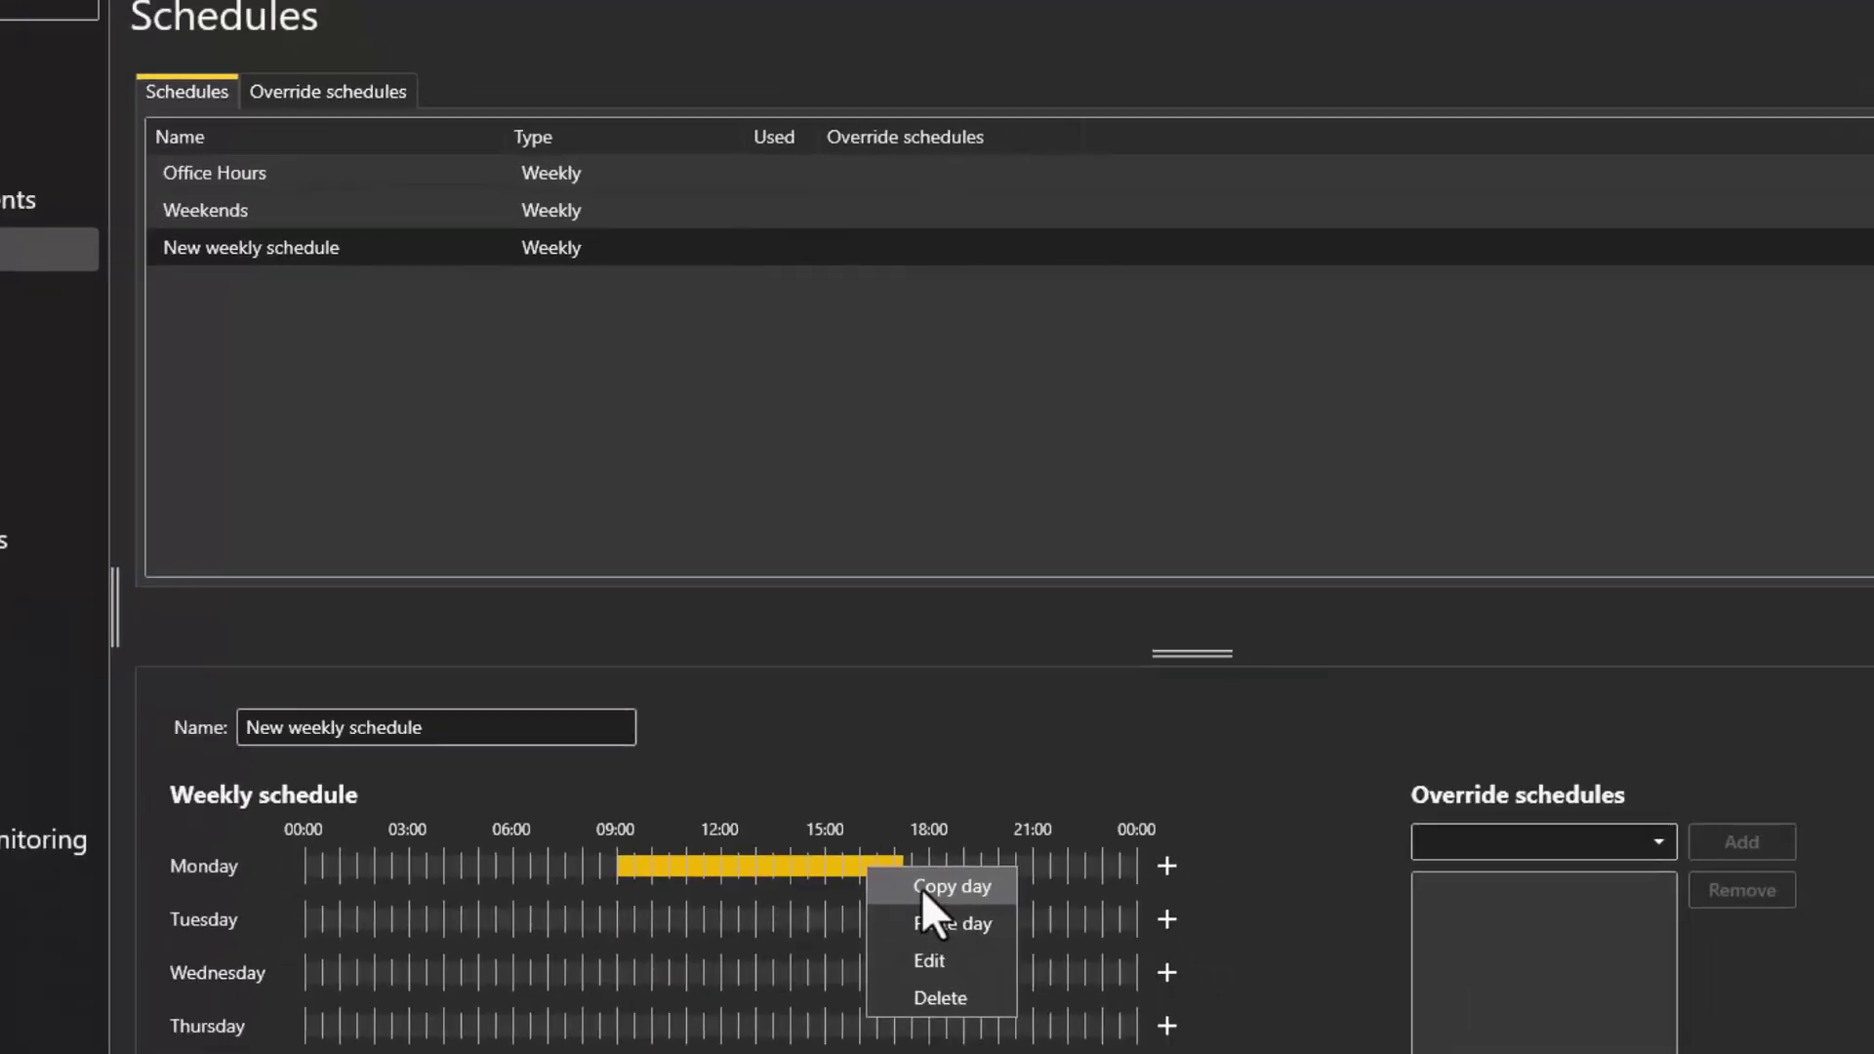
click(950, 985)
right_click(881, 775)
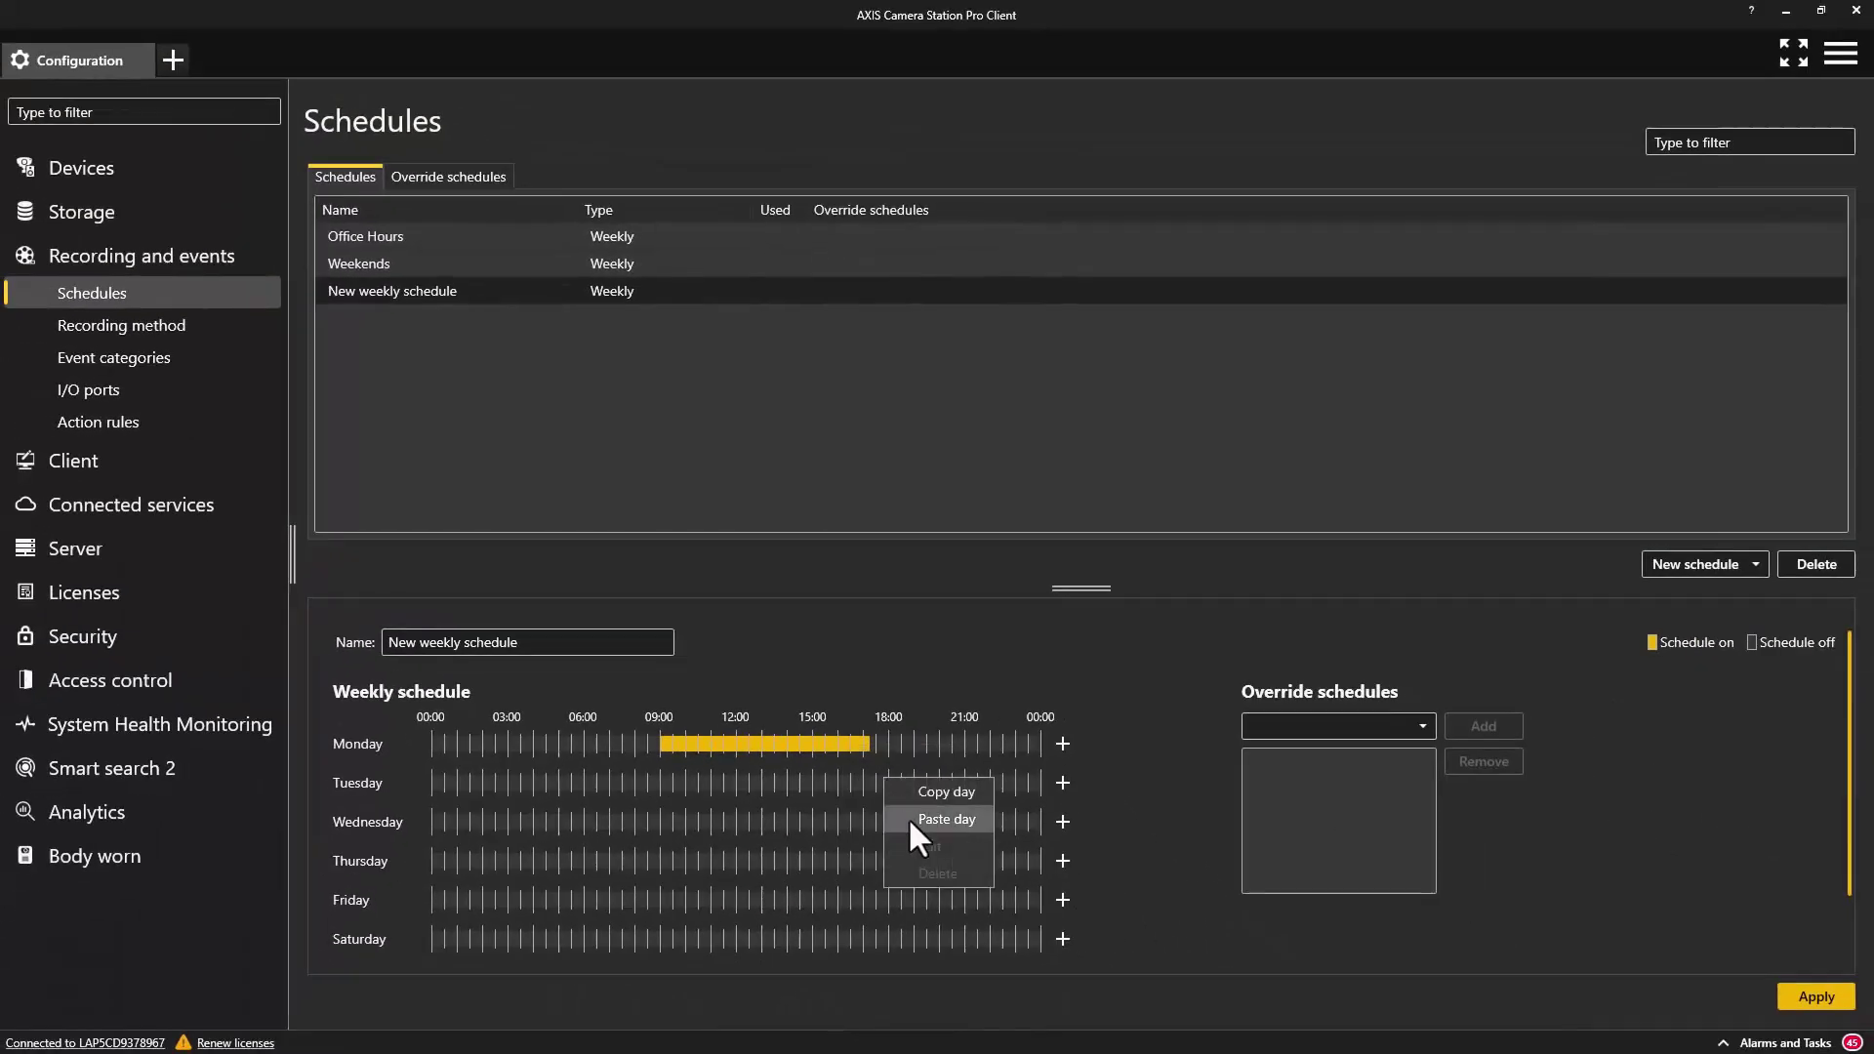
click(908, 818)
right_click(905, 818)
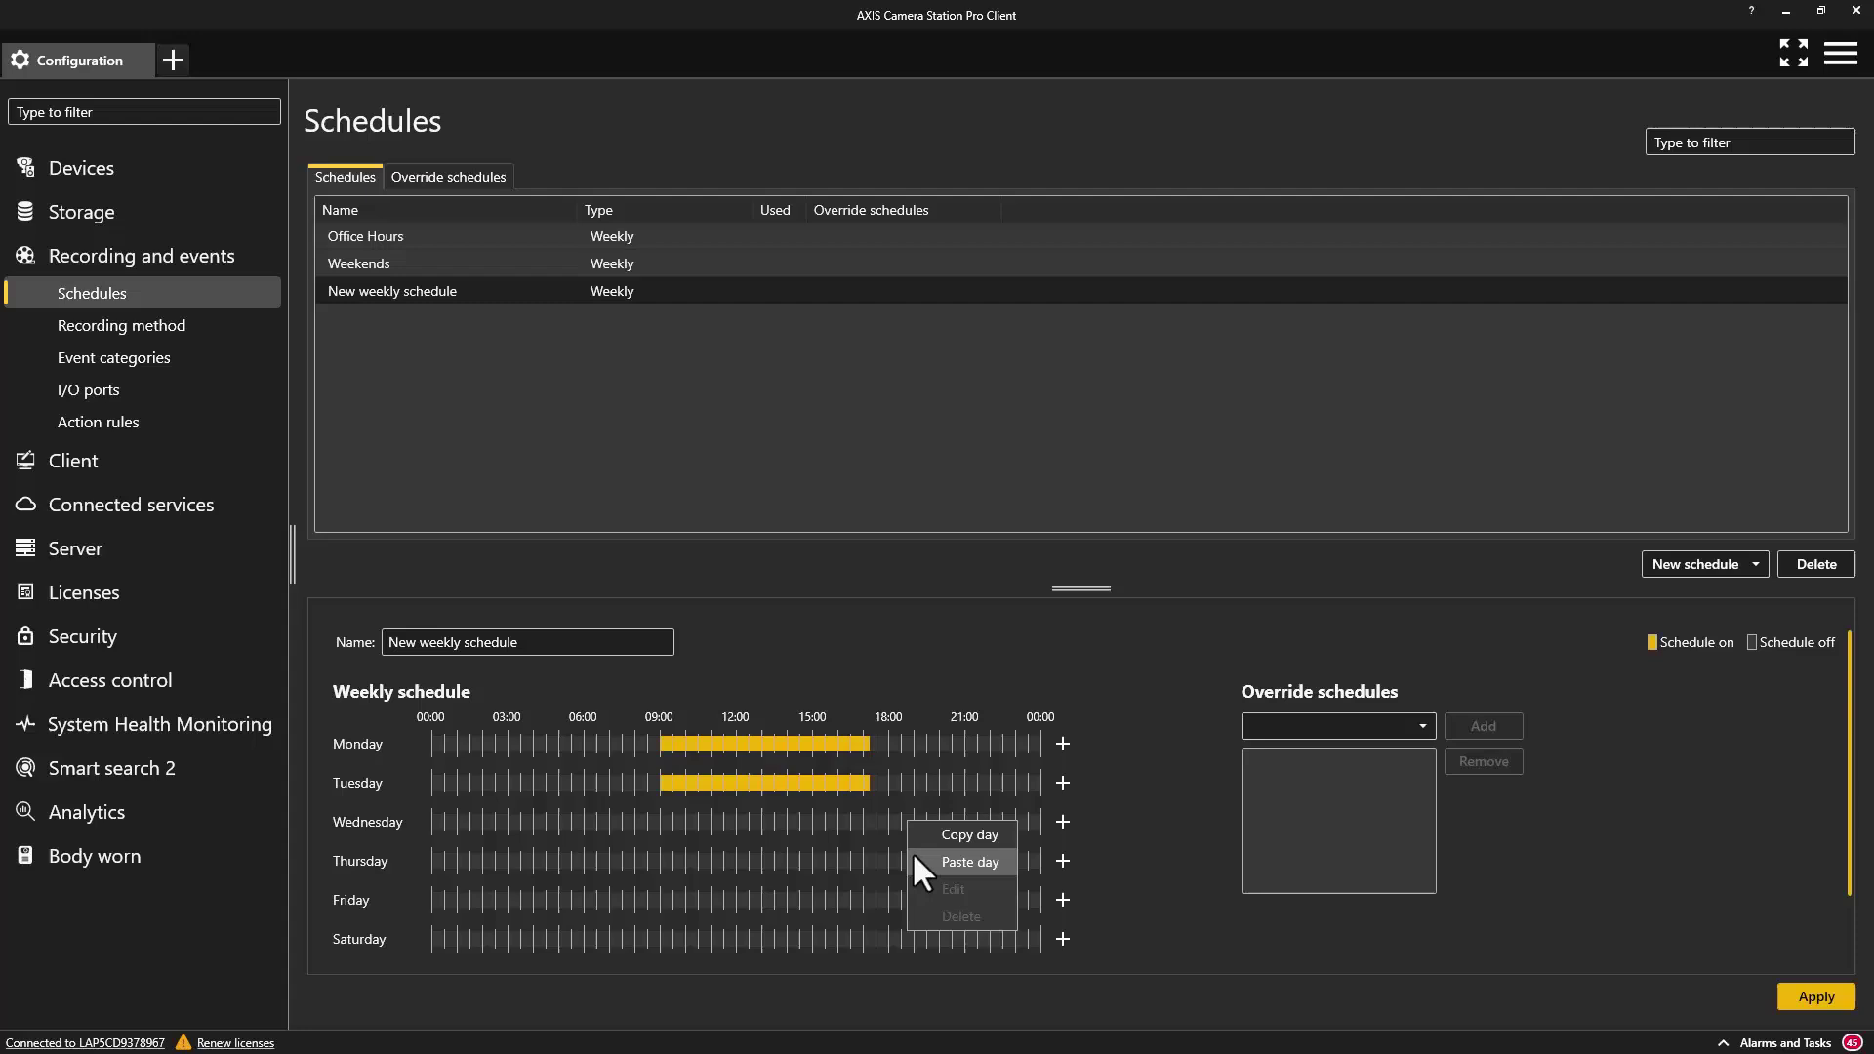
click(911, 852)
right_click(910, 852)
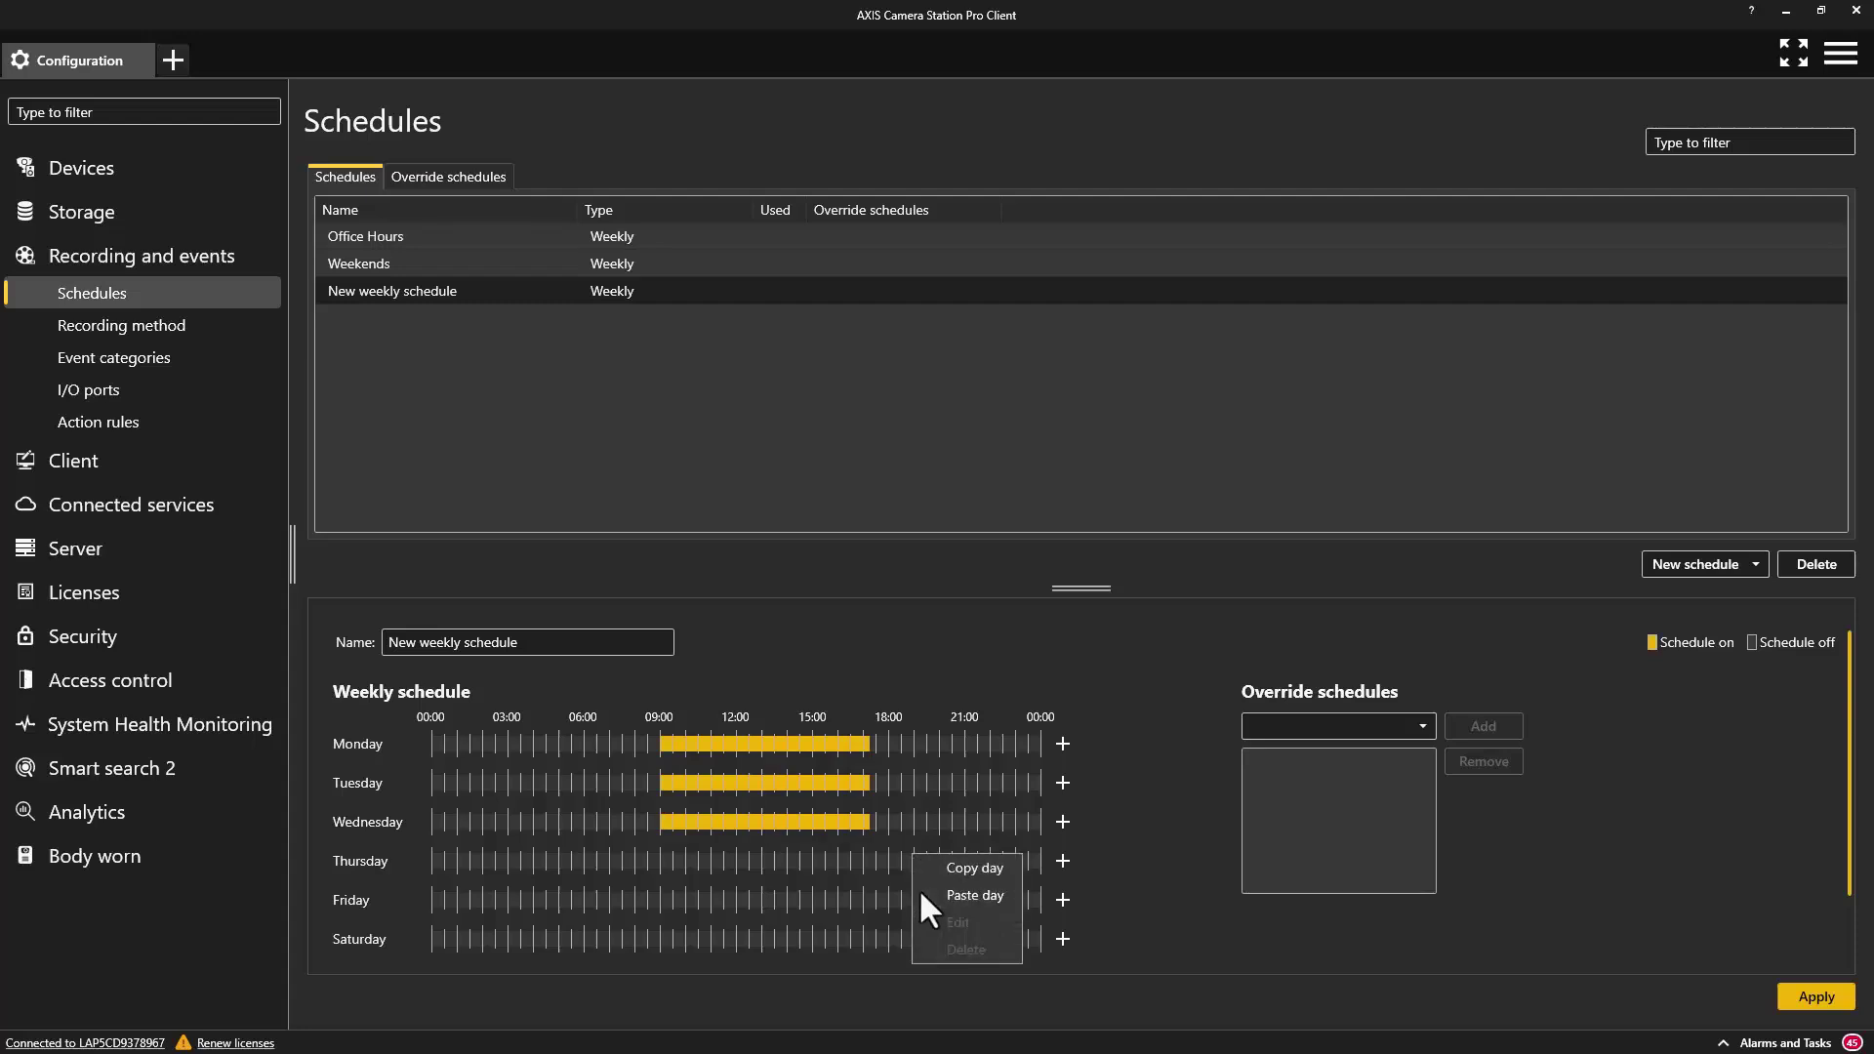
click(918, 890)
right_click(918, 894)
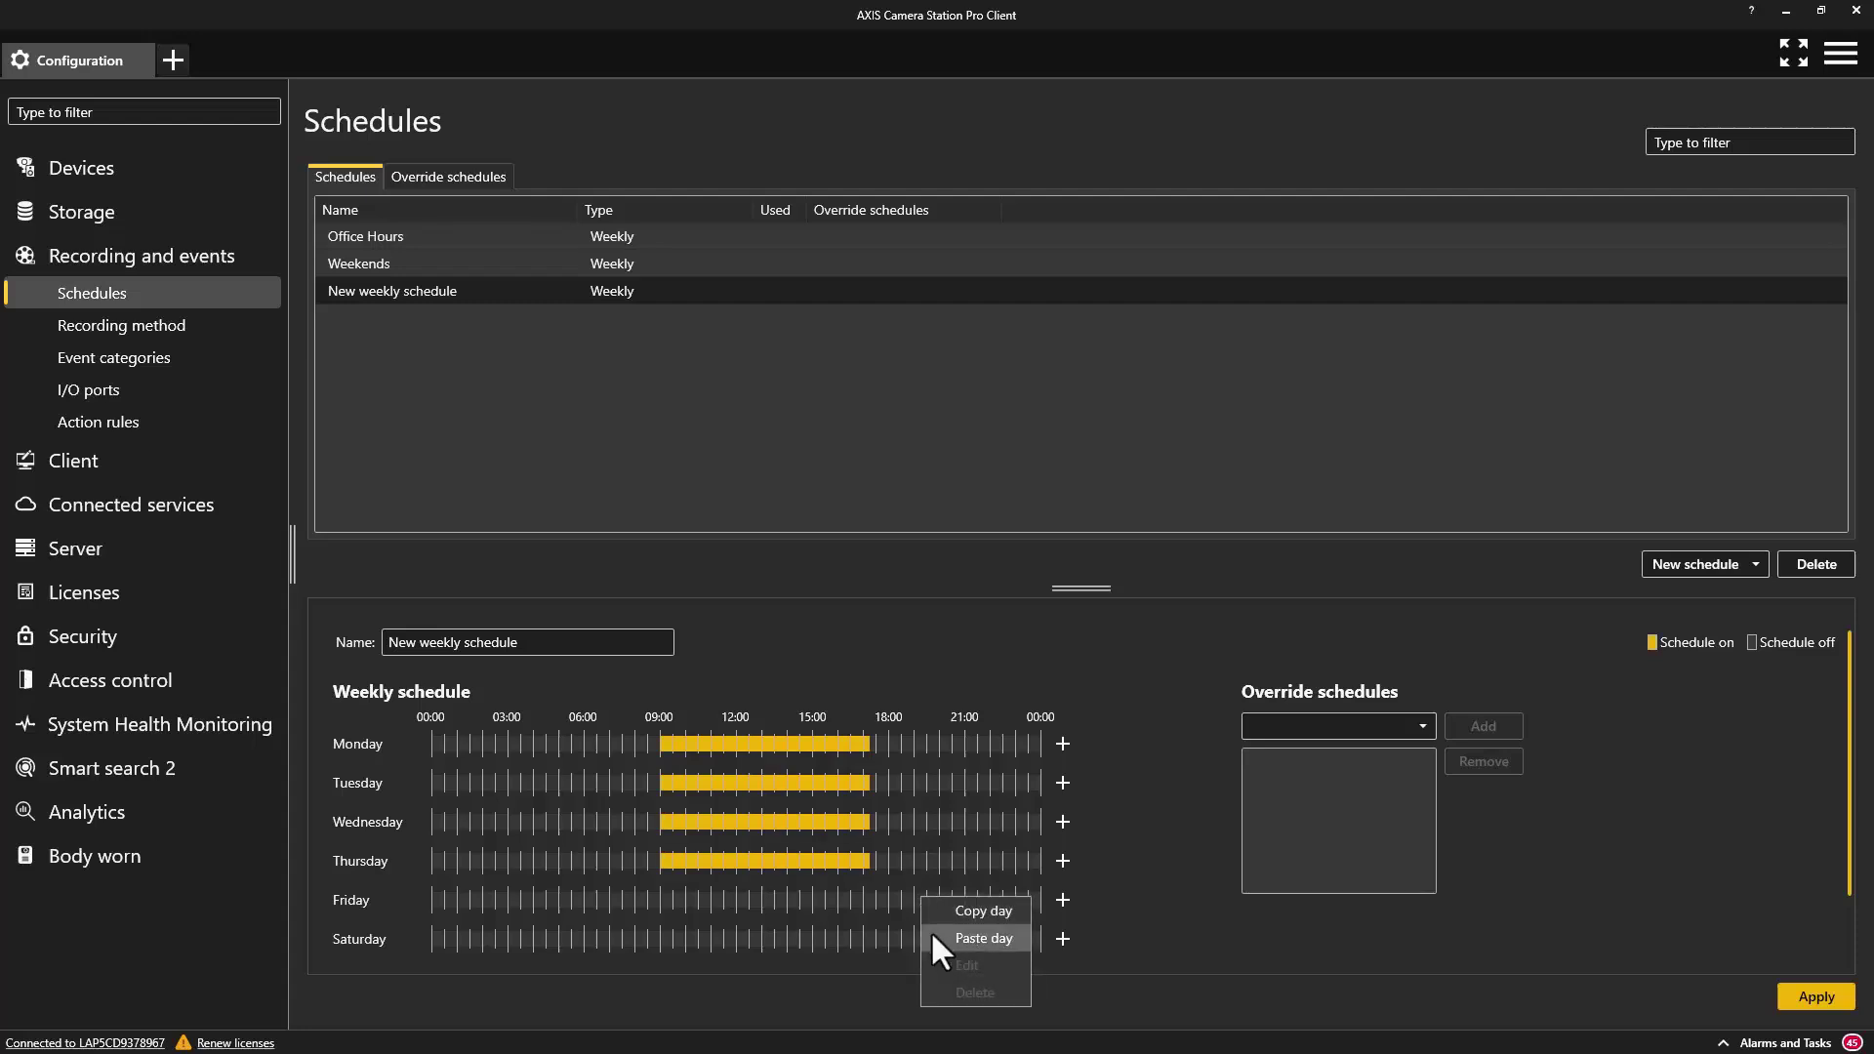
click(929, 929)
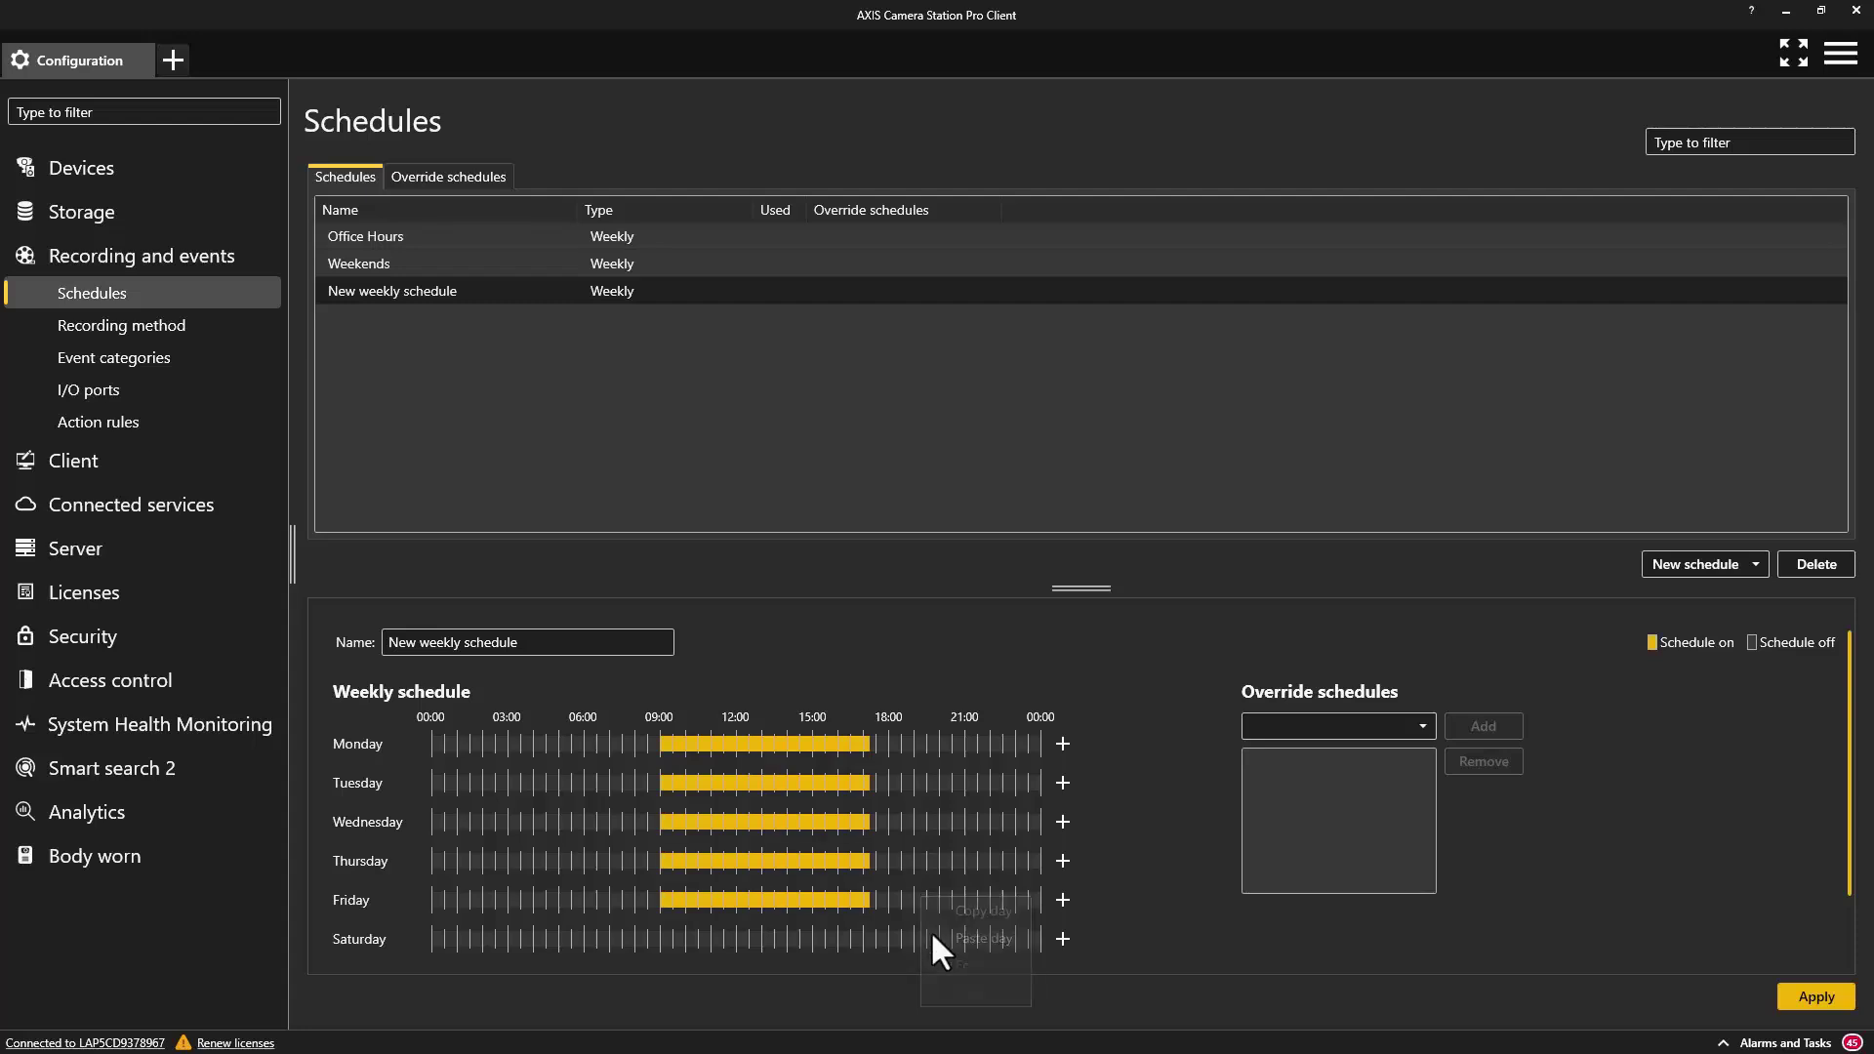
Attach the New Years and Xmas override schedules and apply the weekly schedule.
click(1412, 727)
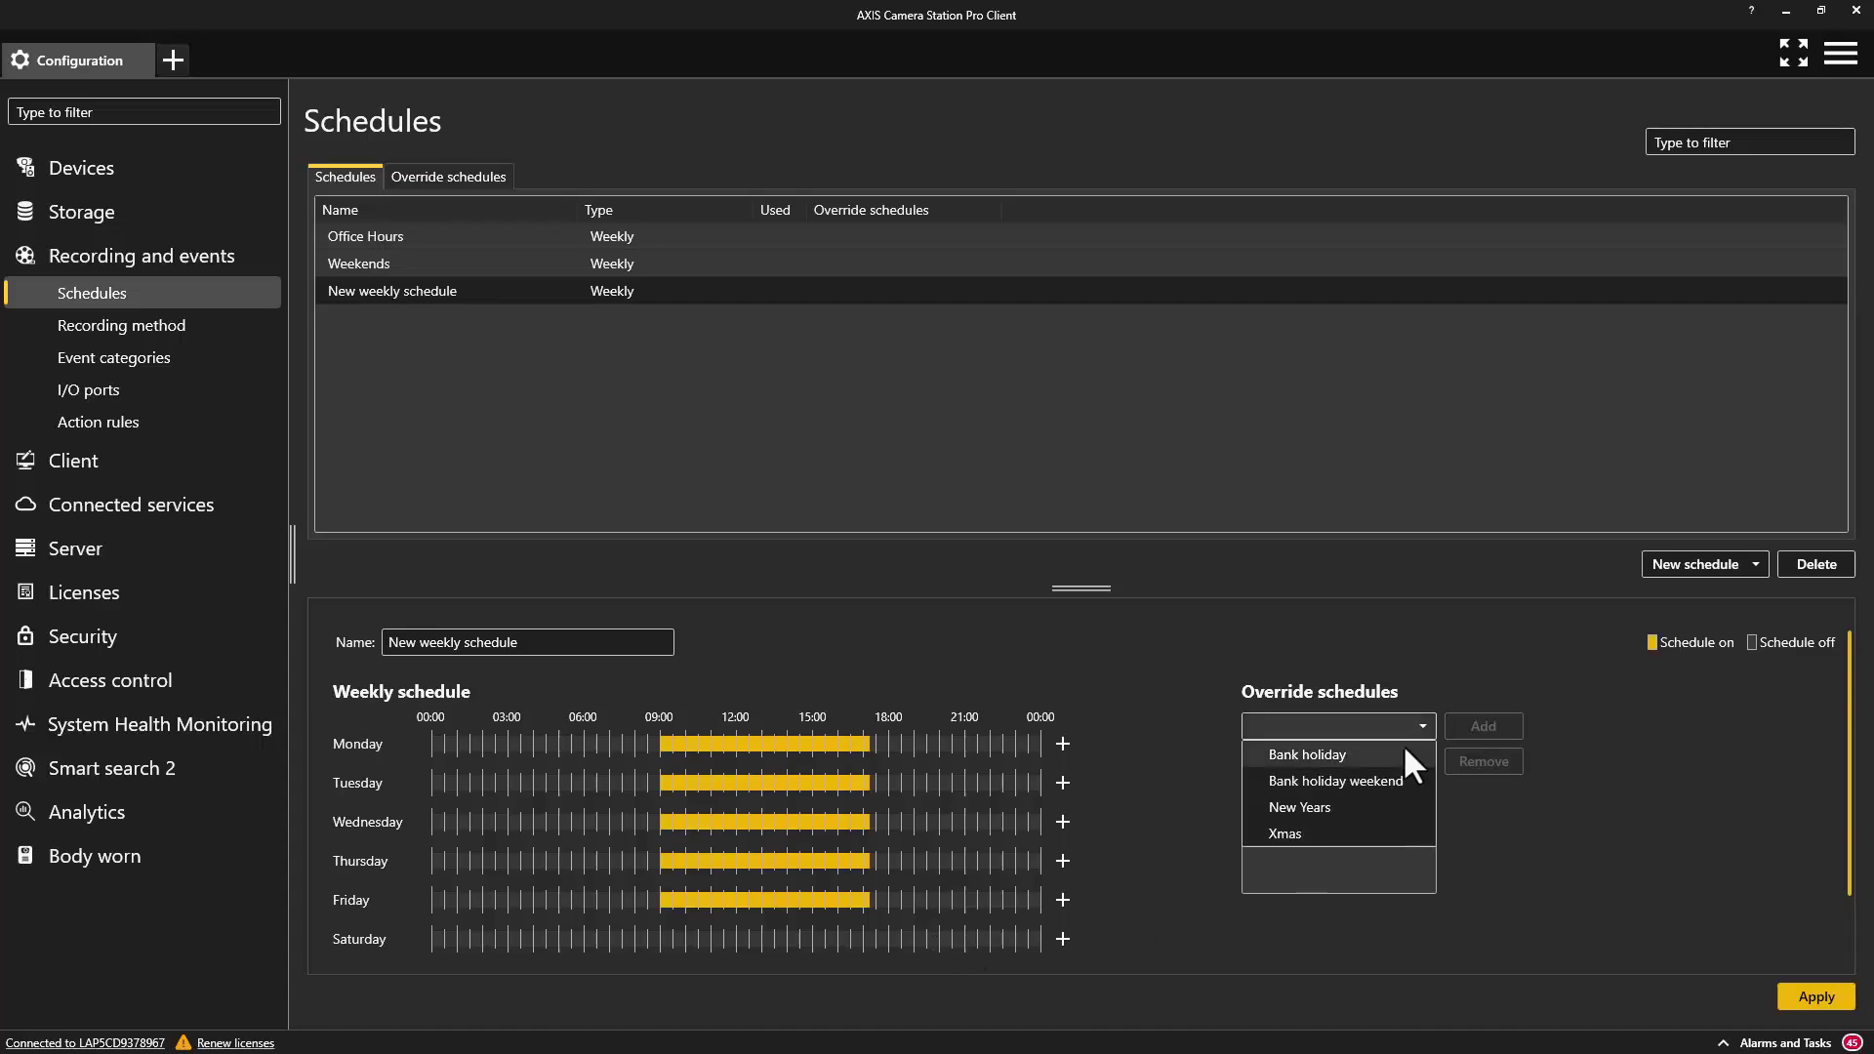
click(1371, 806)
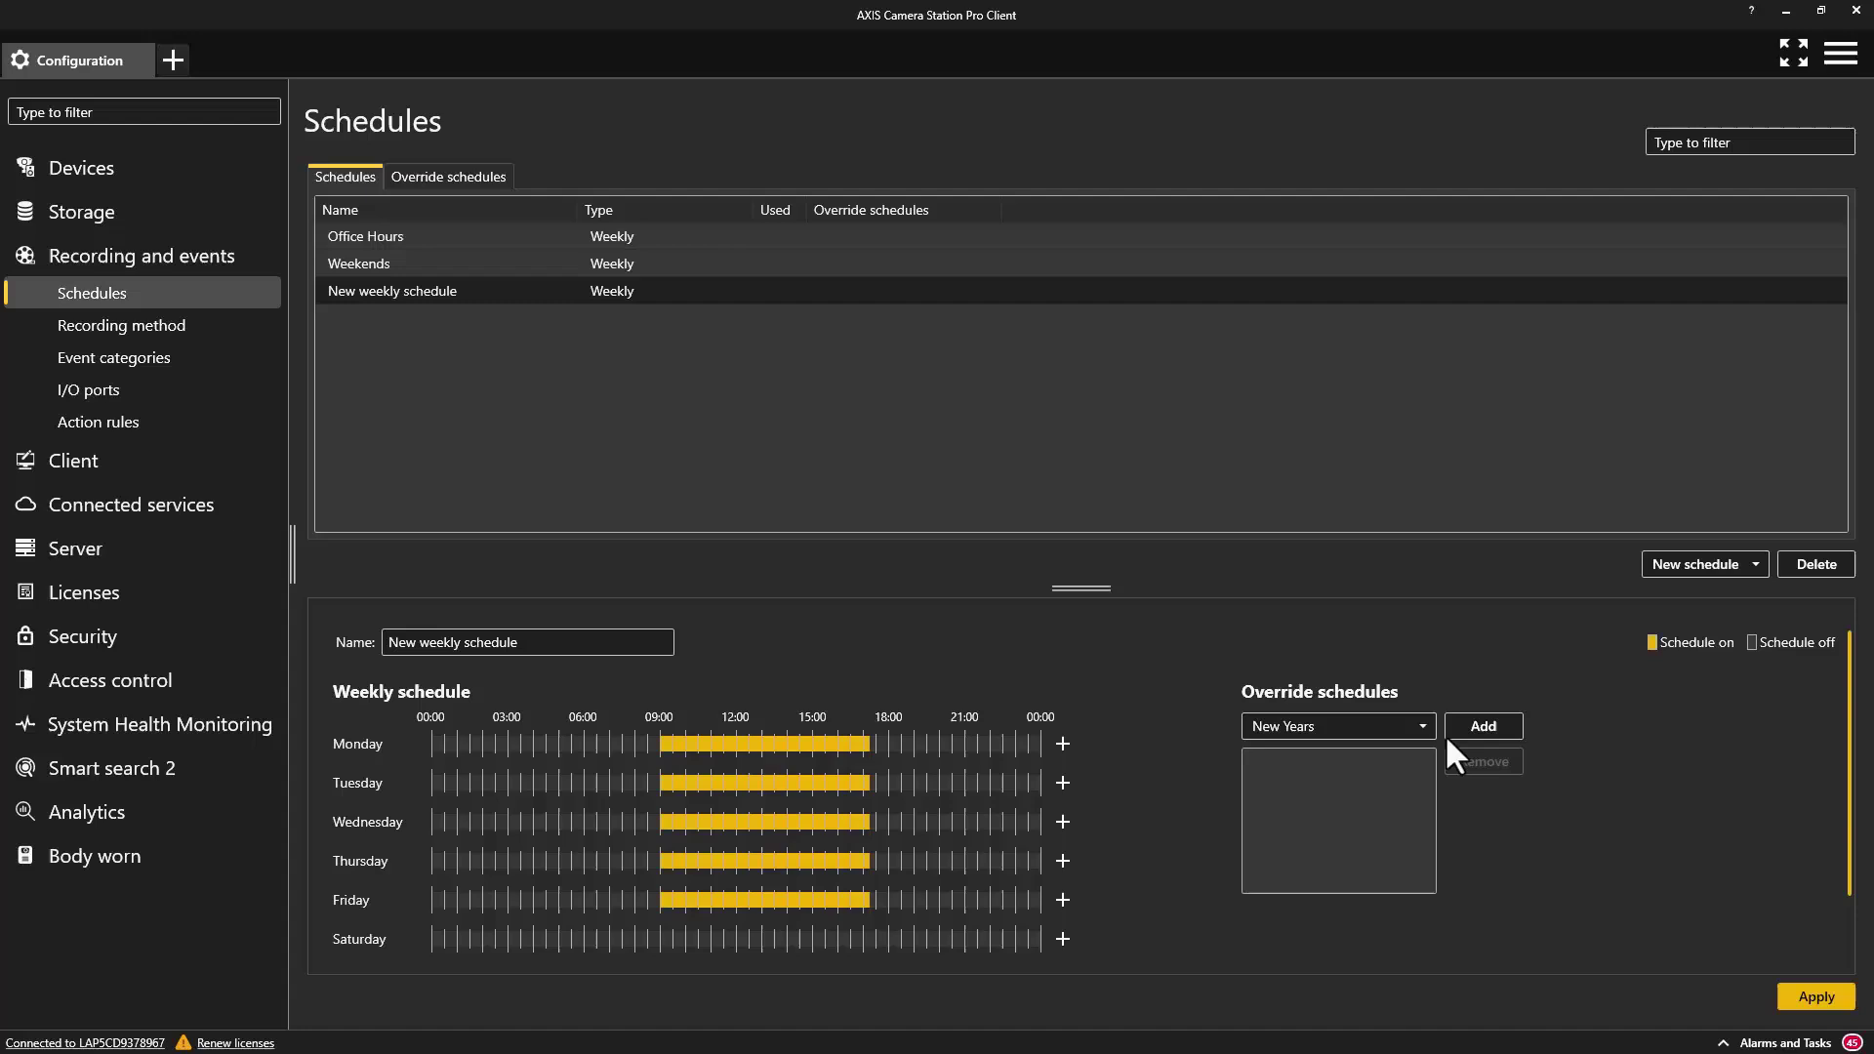
click(1476, 728)
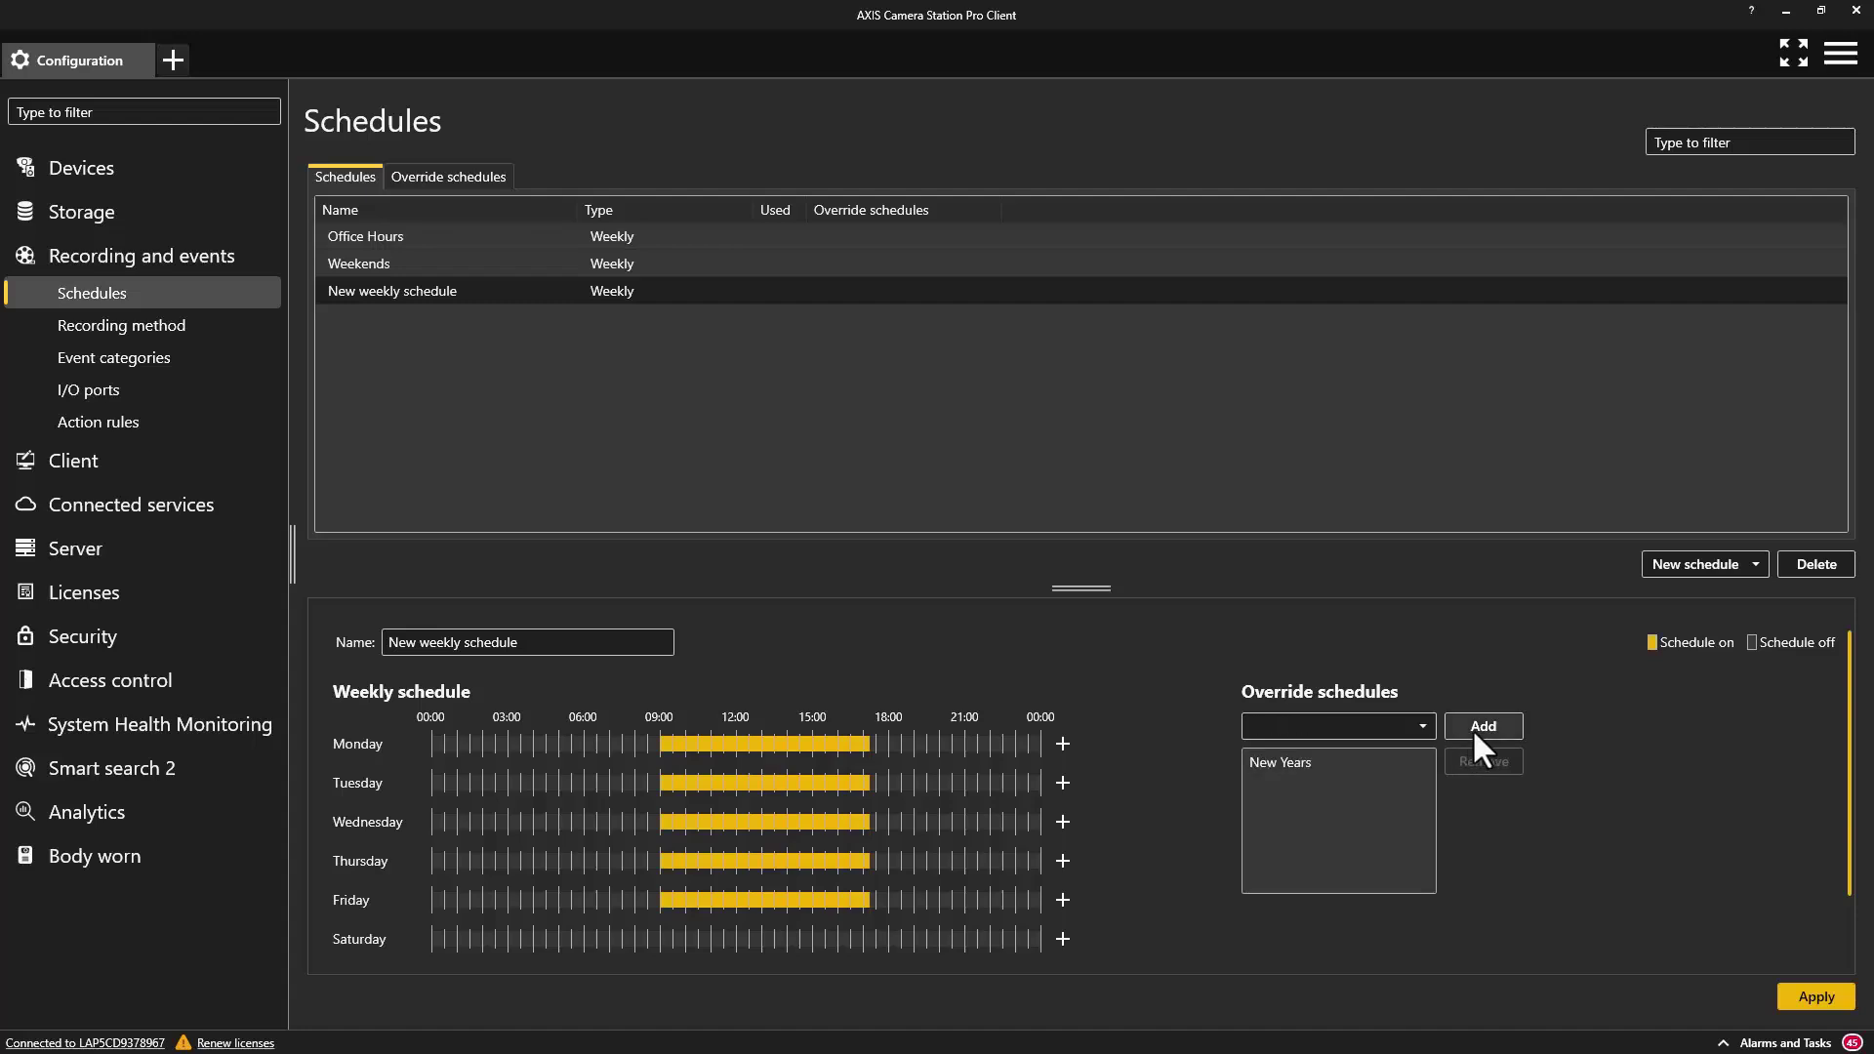
click(1421, 730)
click(1372, 810)
click(1473, 728)
click(1827, 1002)
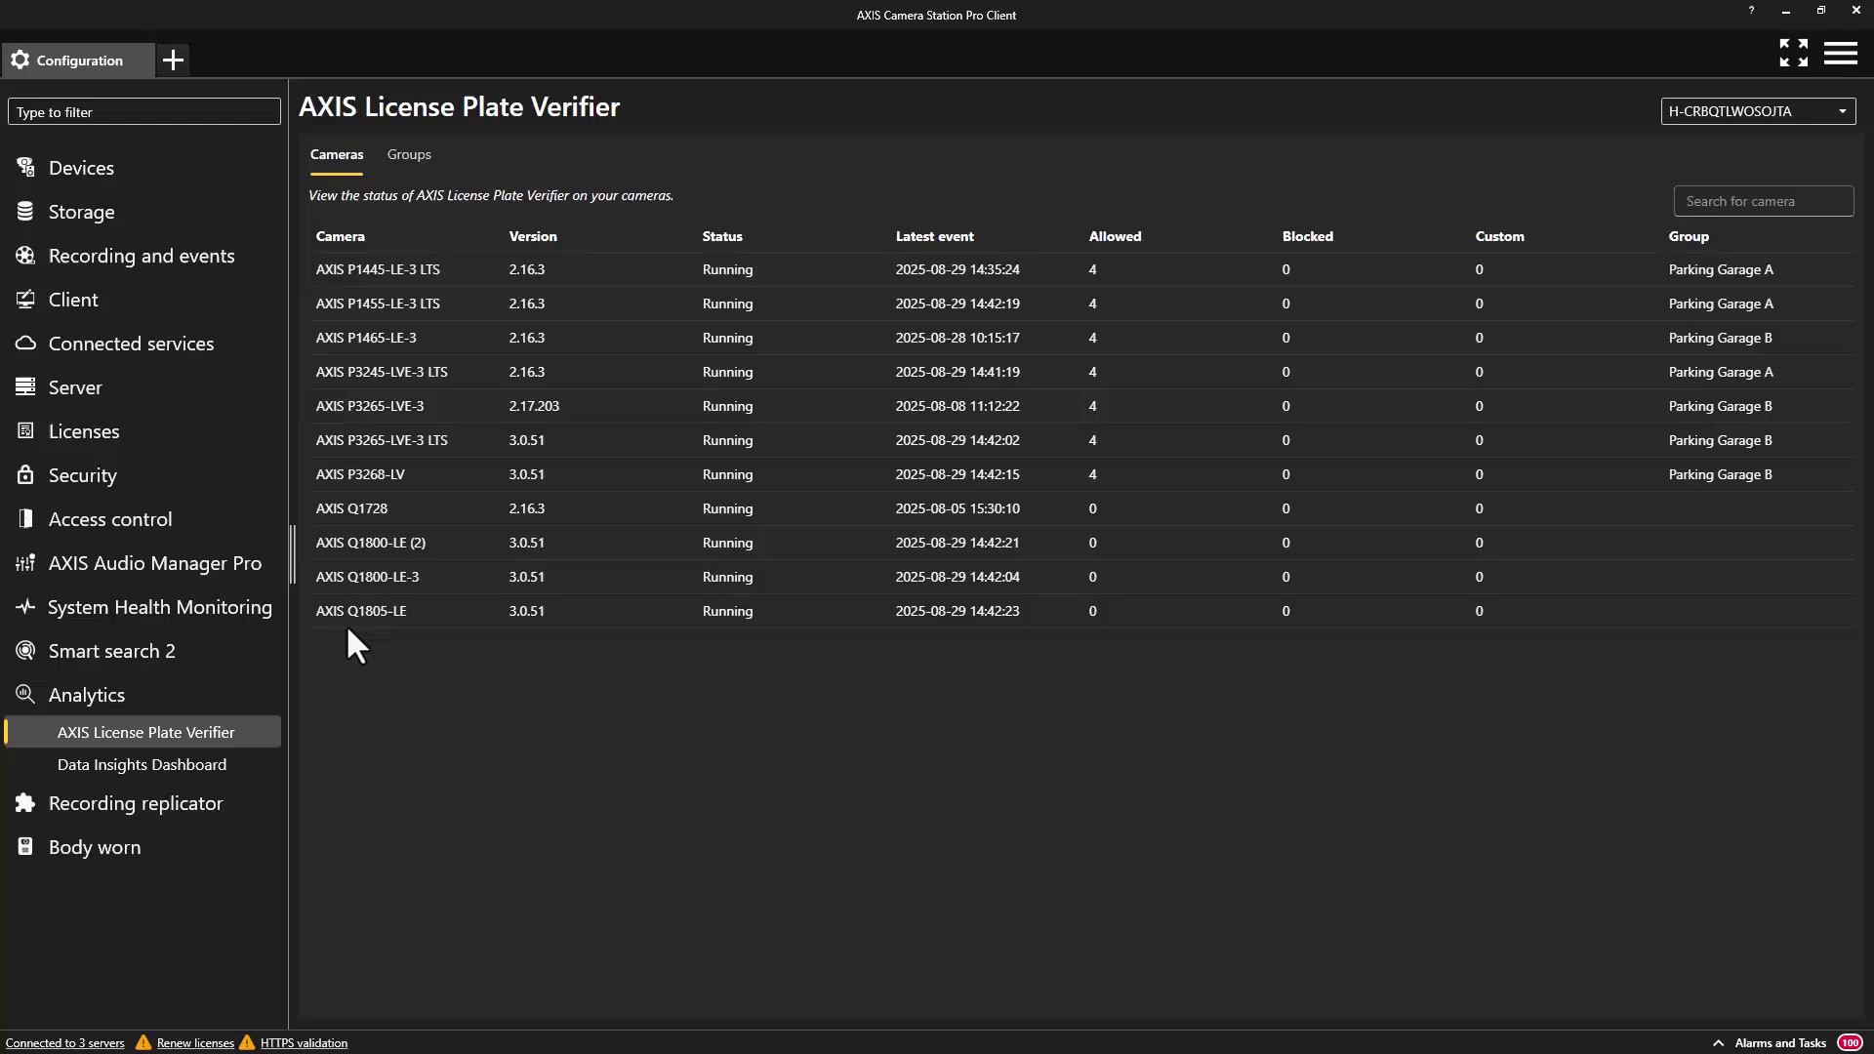
Begin a new license plate group from the Groups list.
click(427, 166)
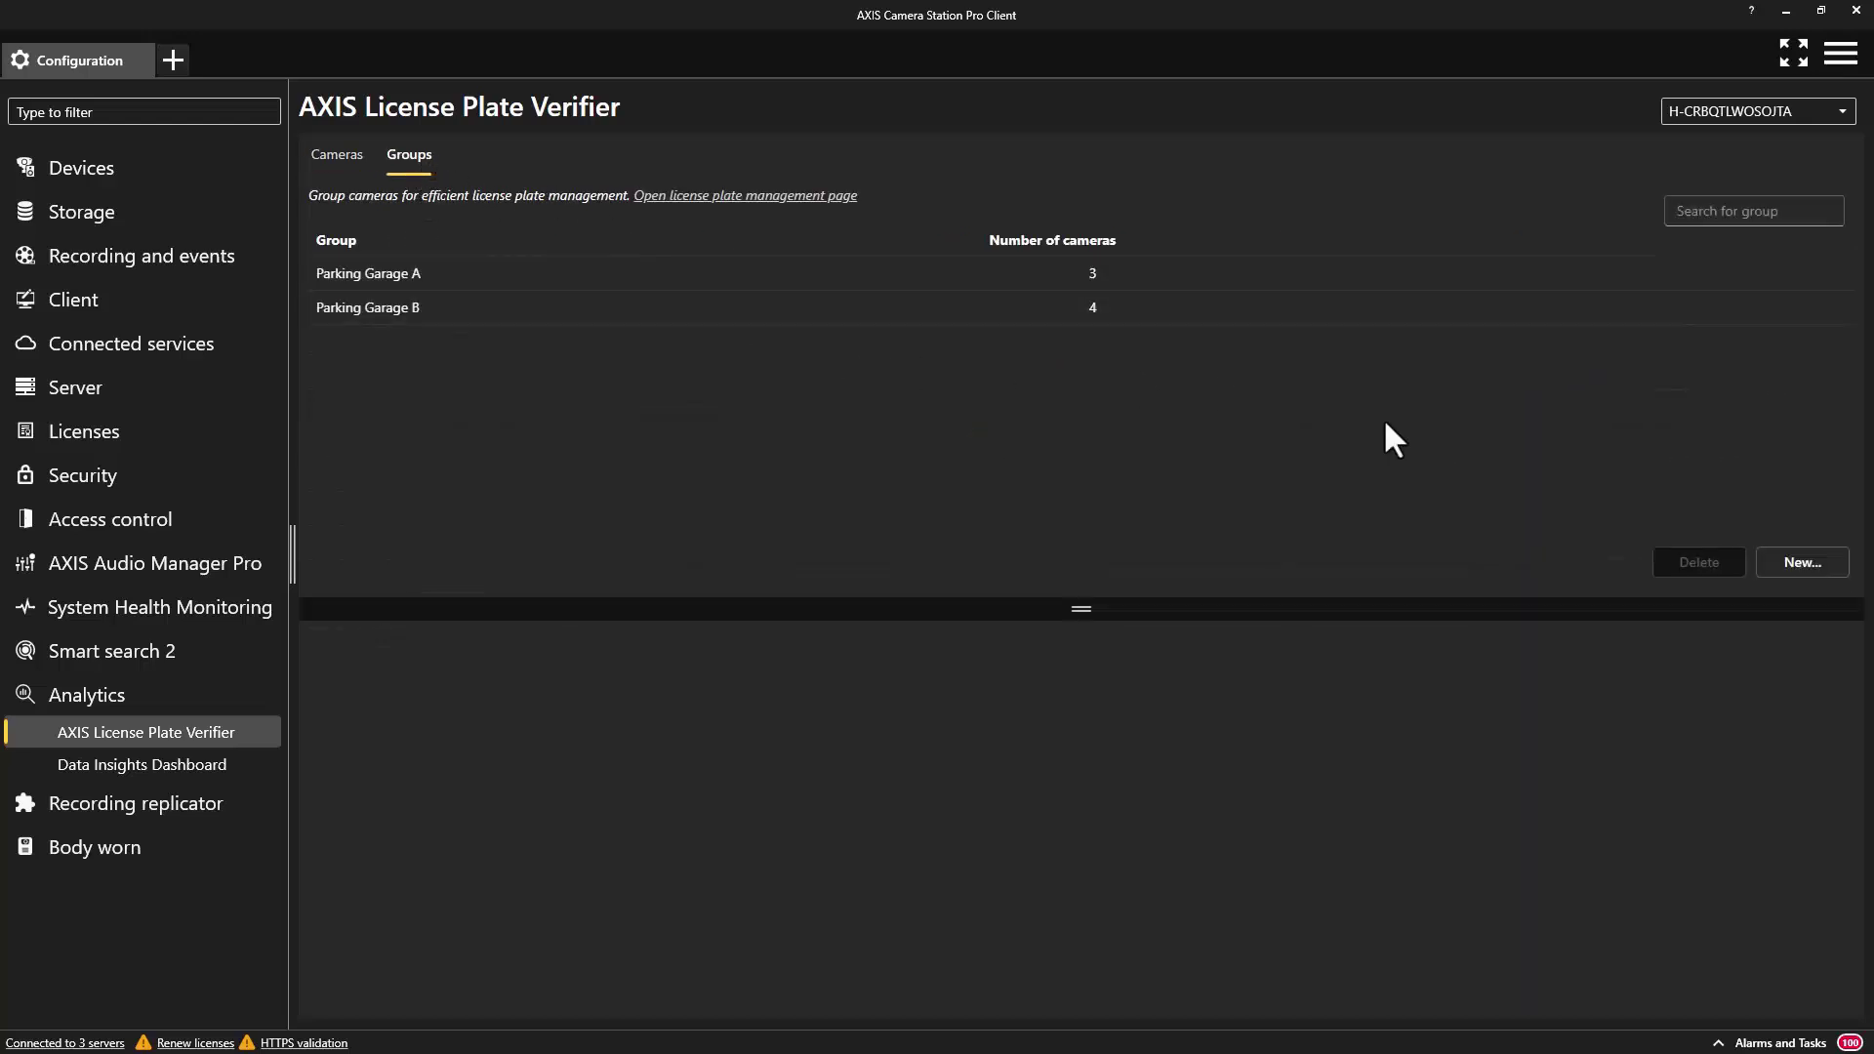
click(1787, 570)
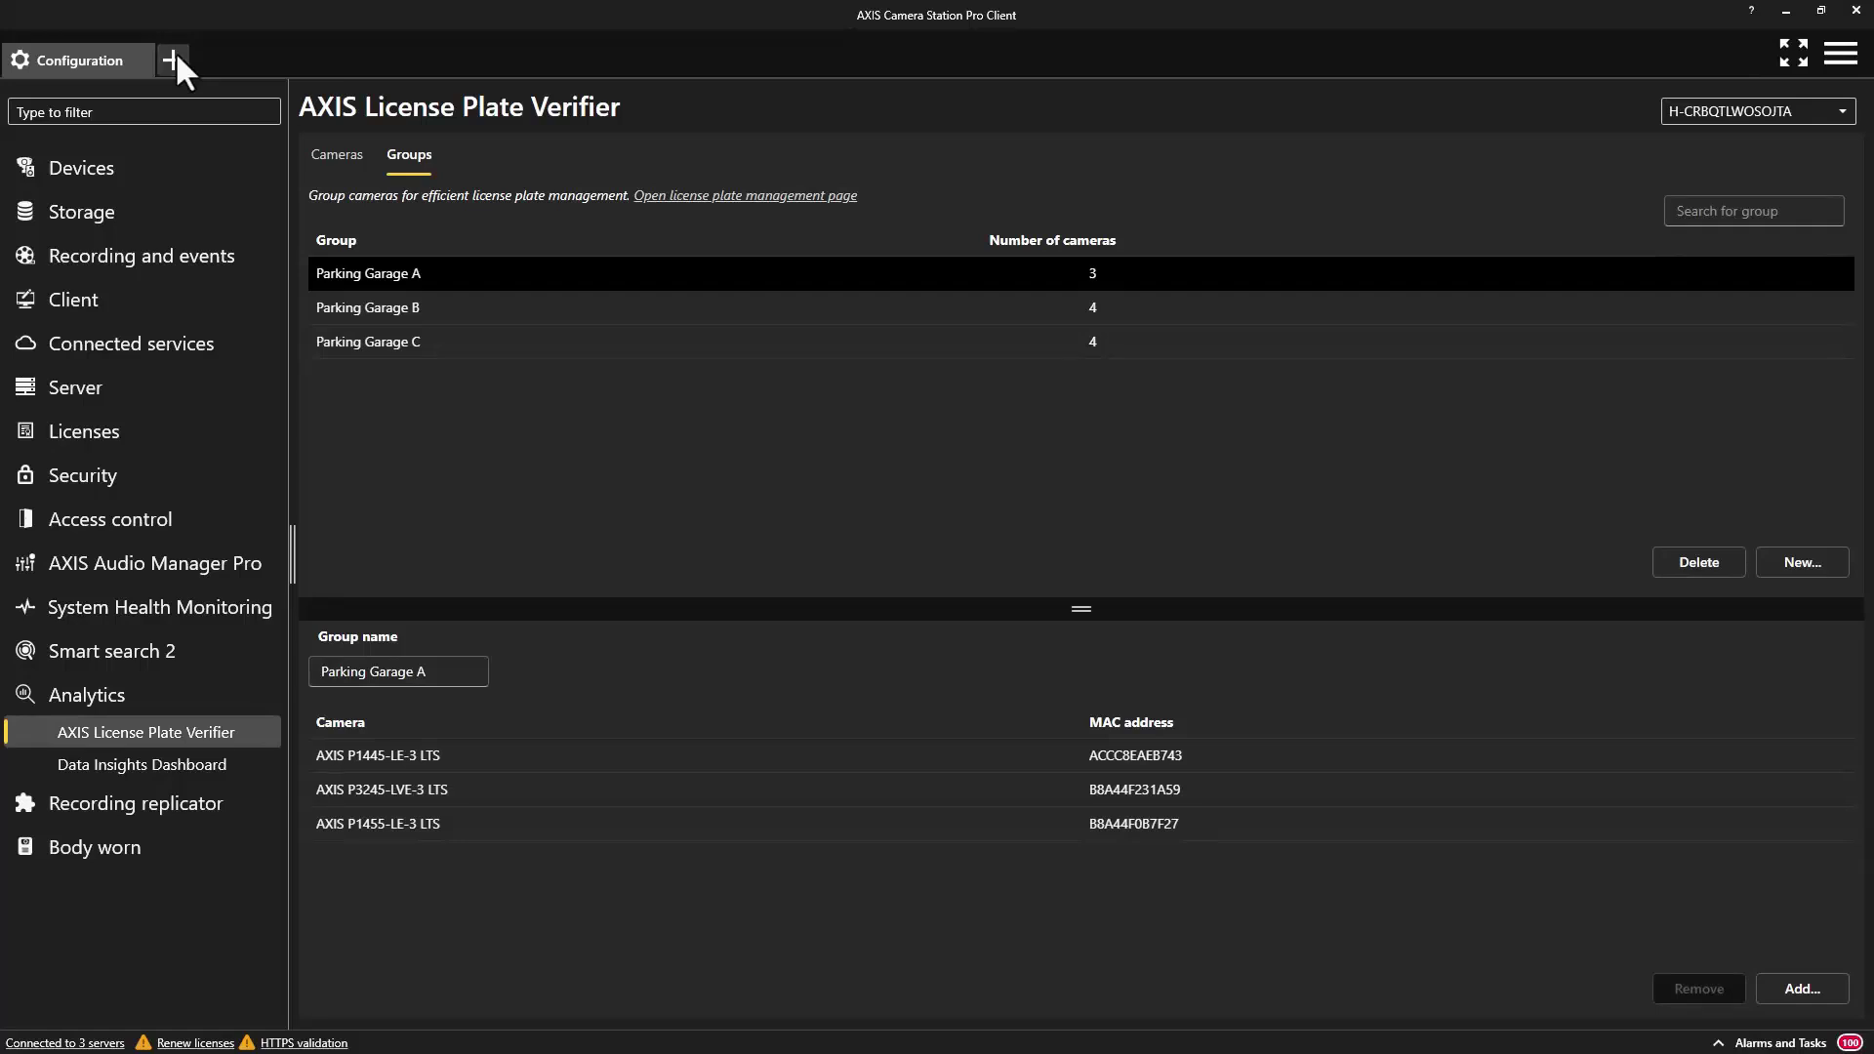
Open License plate management in a new tab and show Parking Garage A's plates.
click(175, 57)
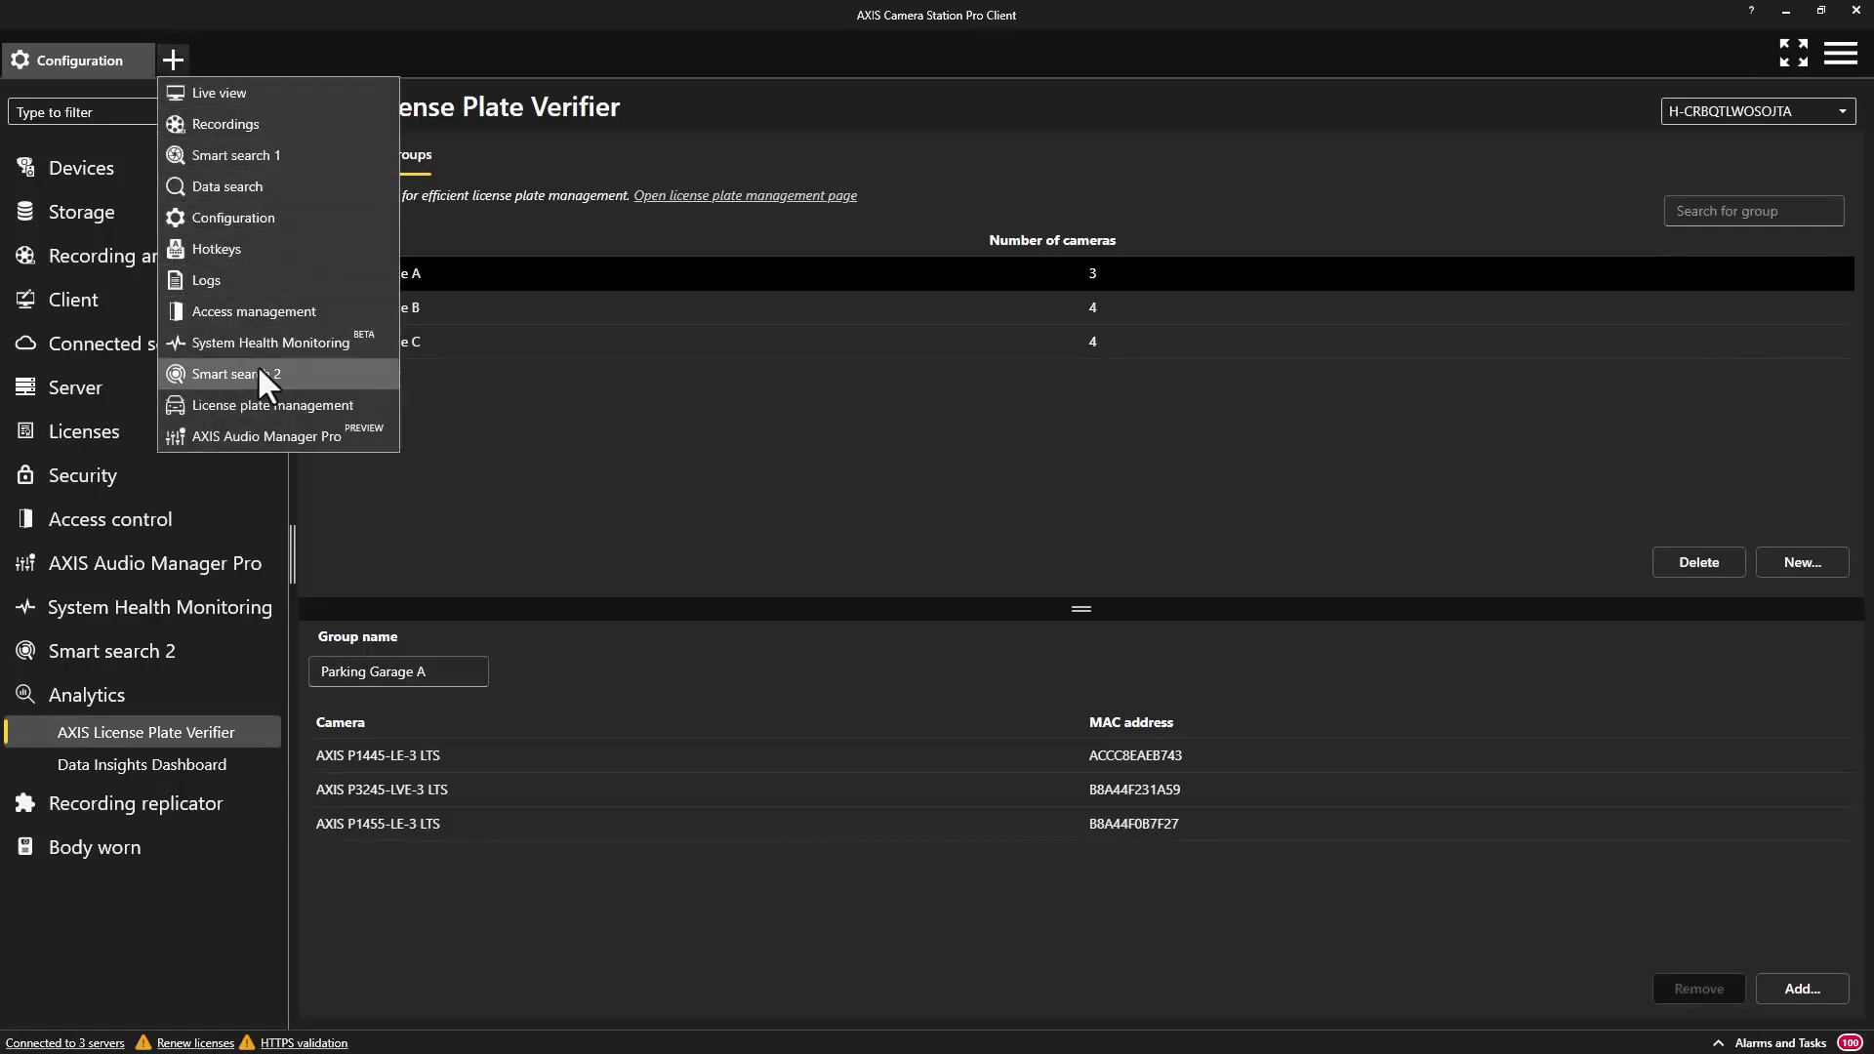
click(254, 404)
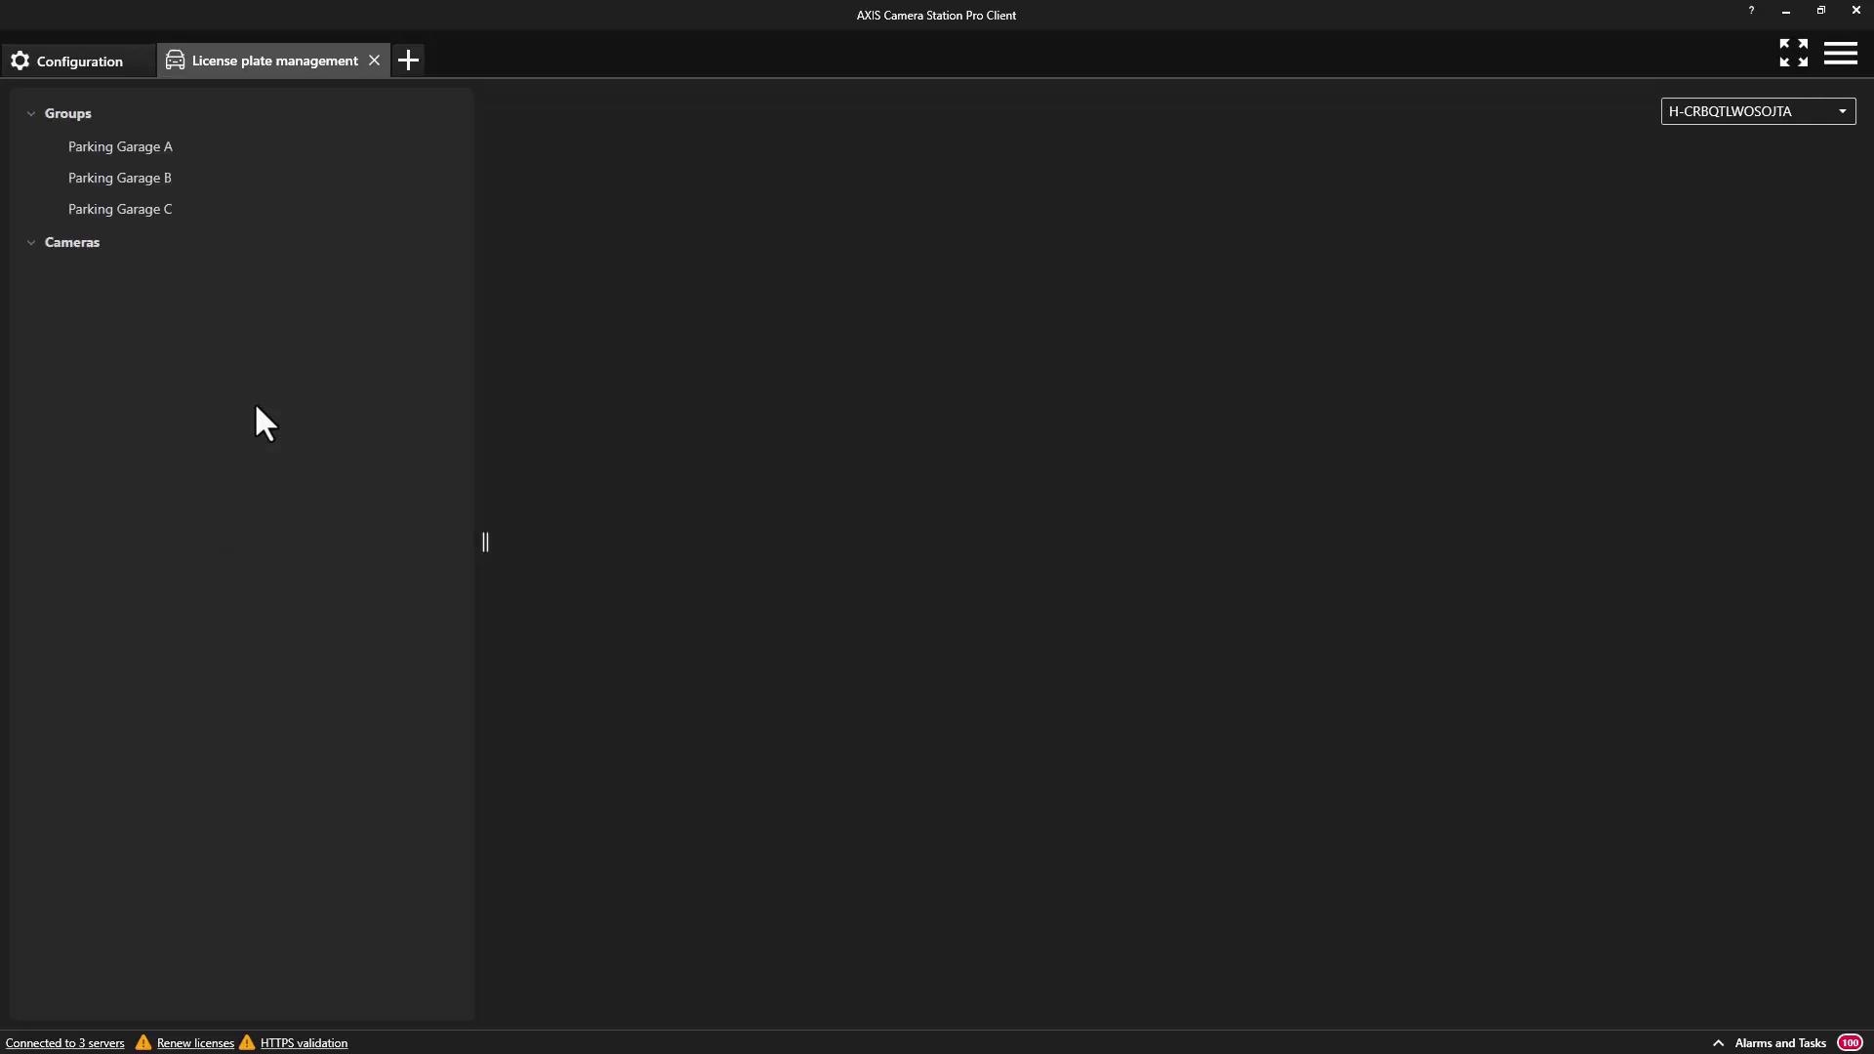
click(157, 158)
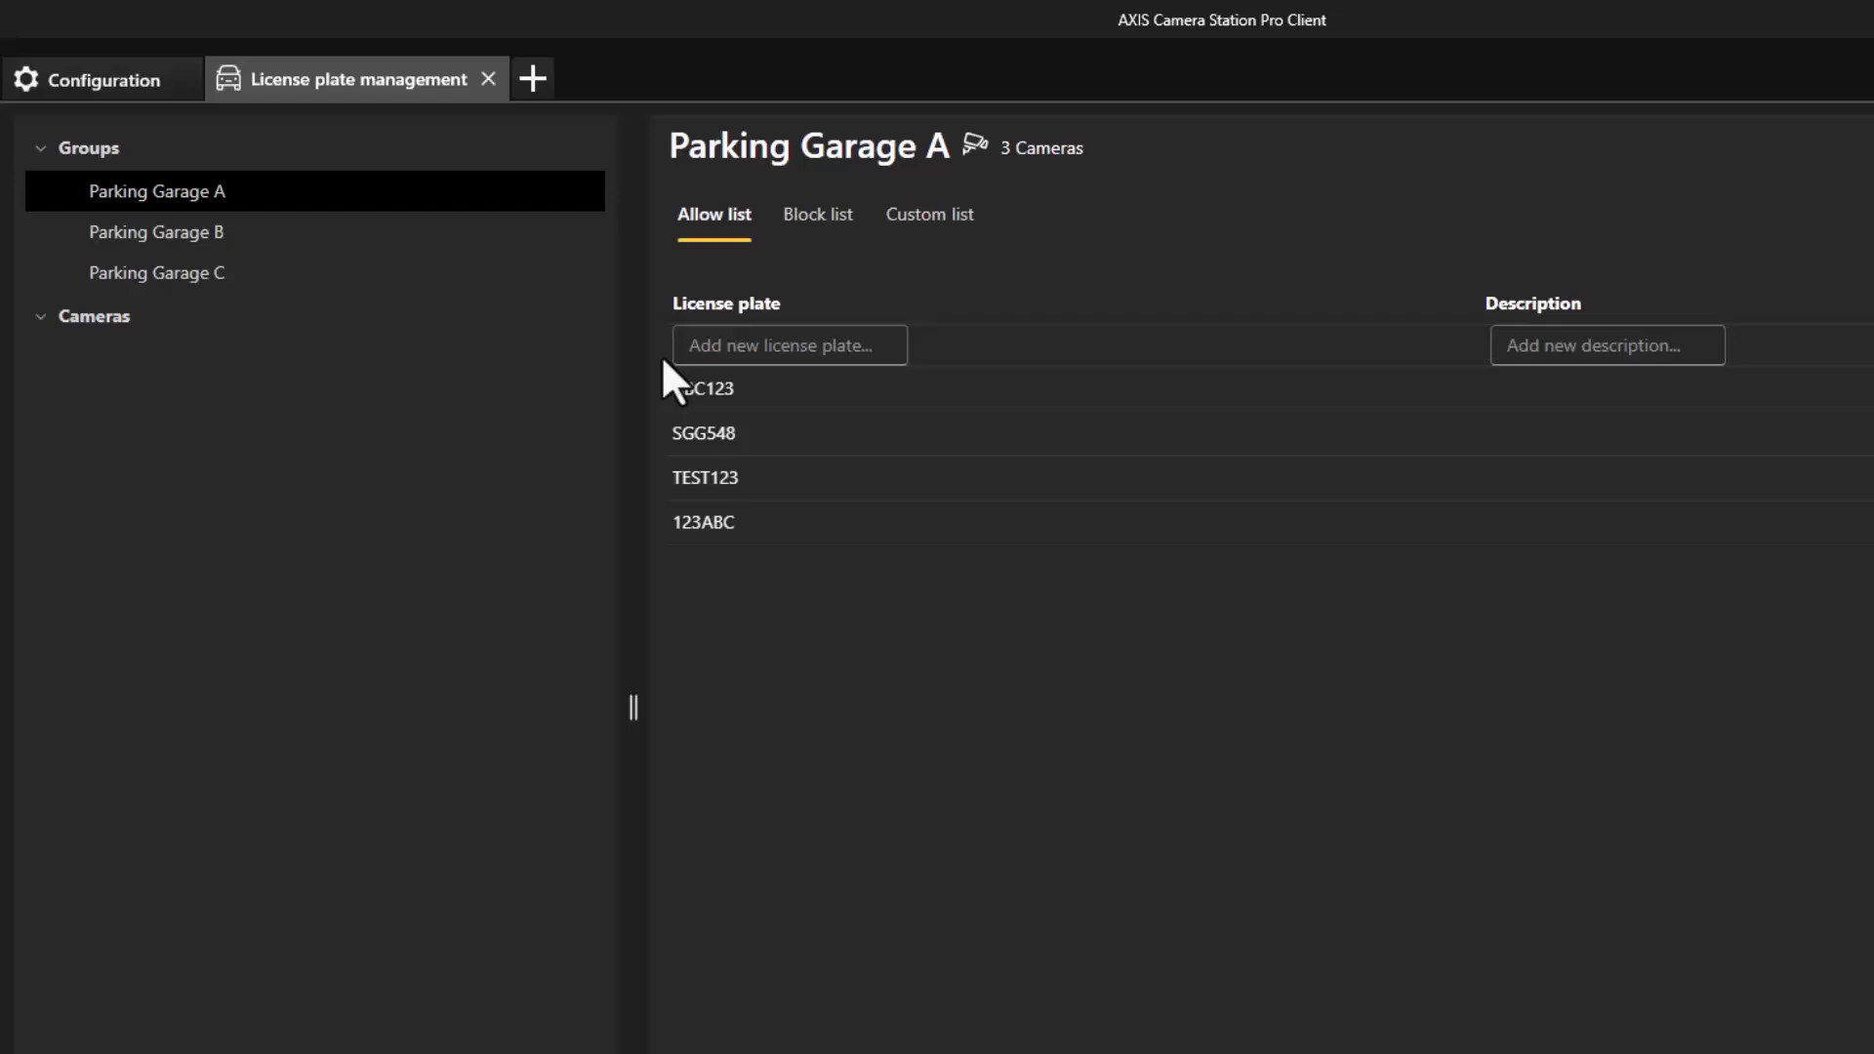
Add plate 123XYZ to Parking Garage A's allow list.
click(778, 347)
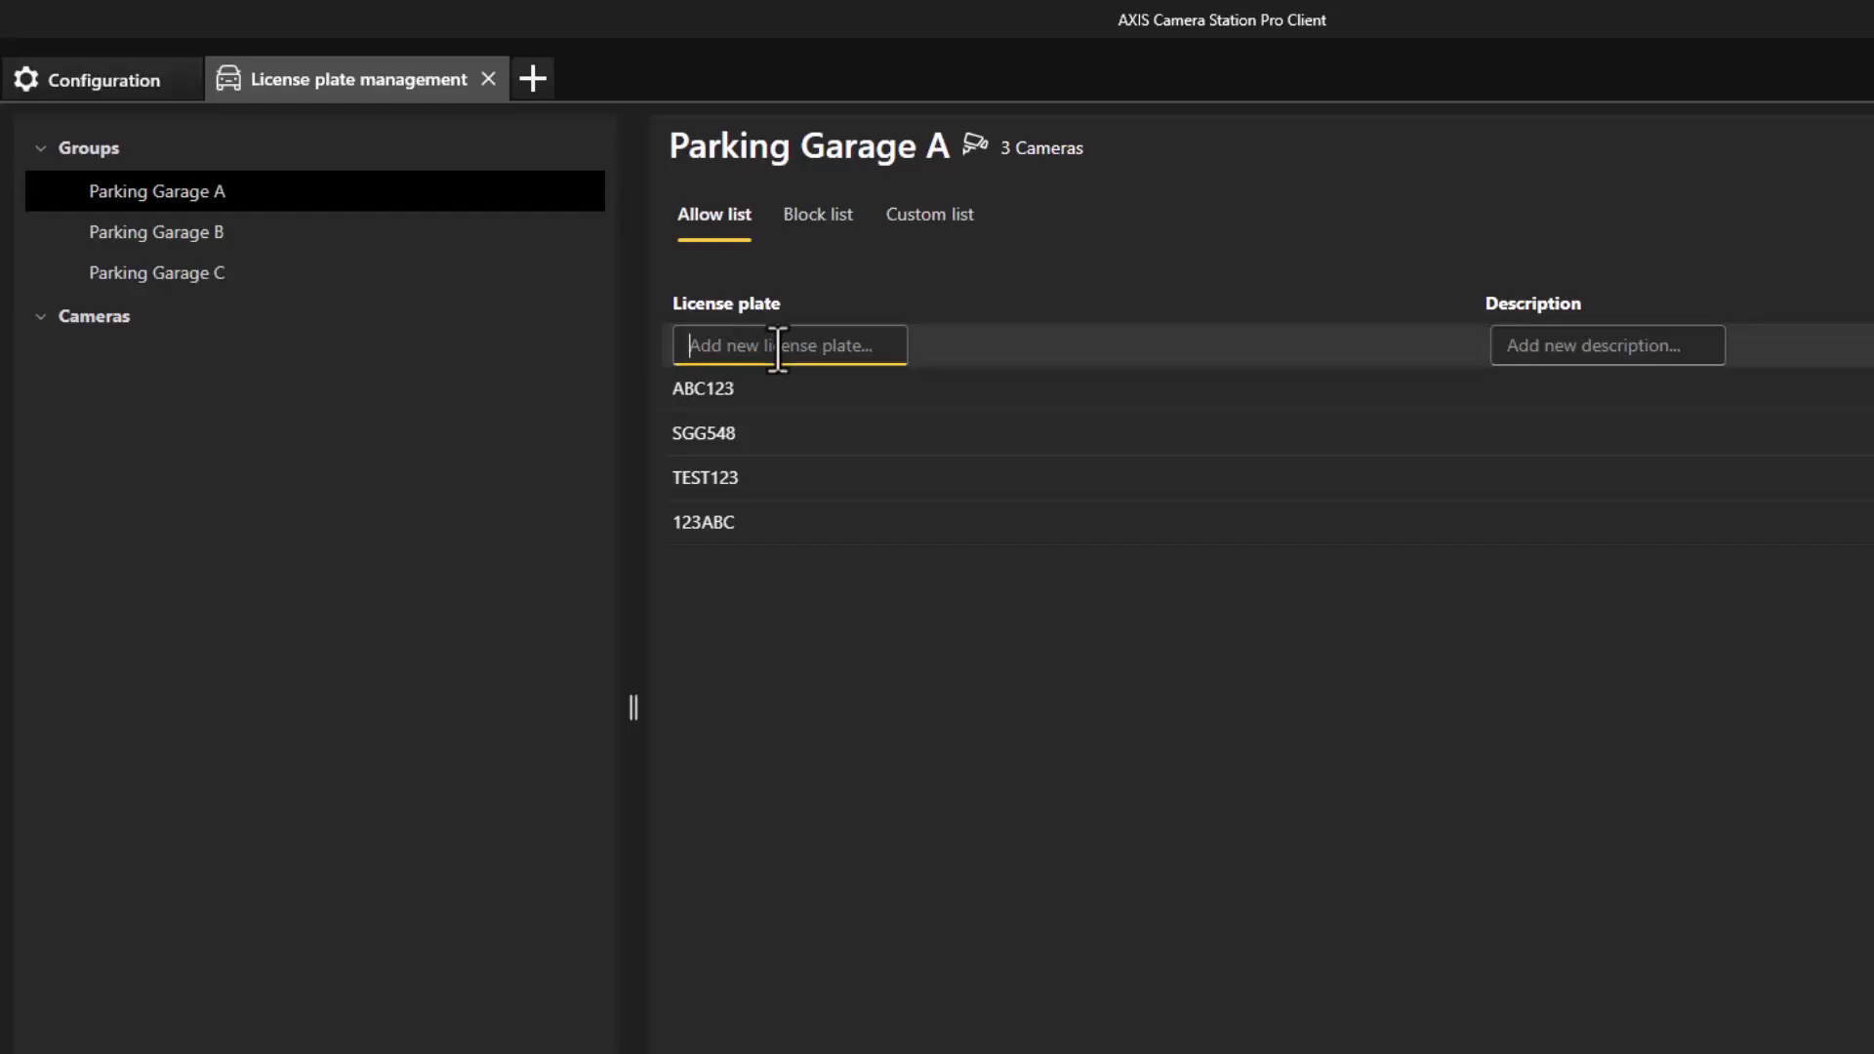
text(123XYZ)
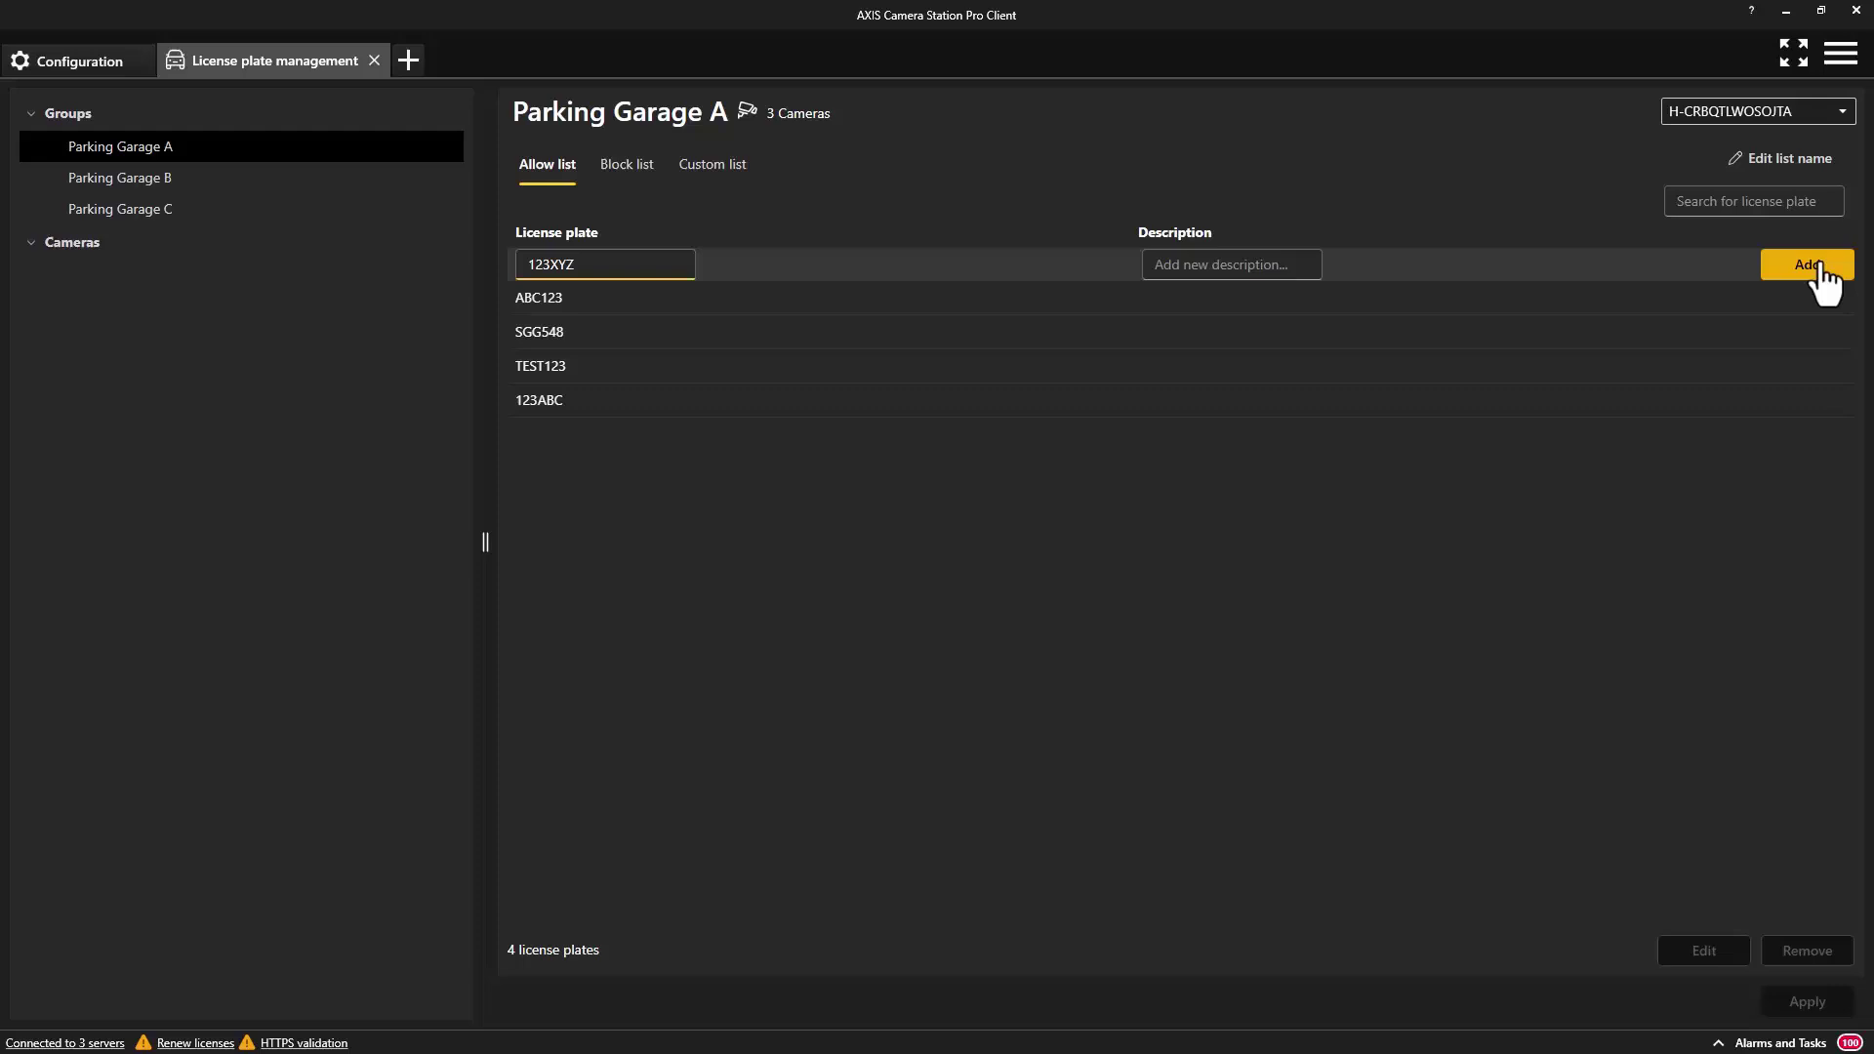
click(1821, 268)
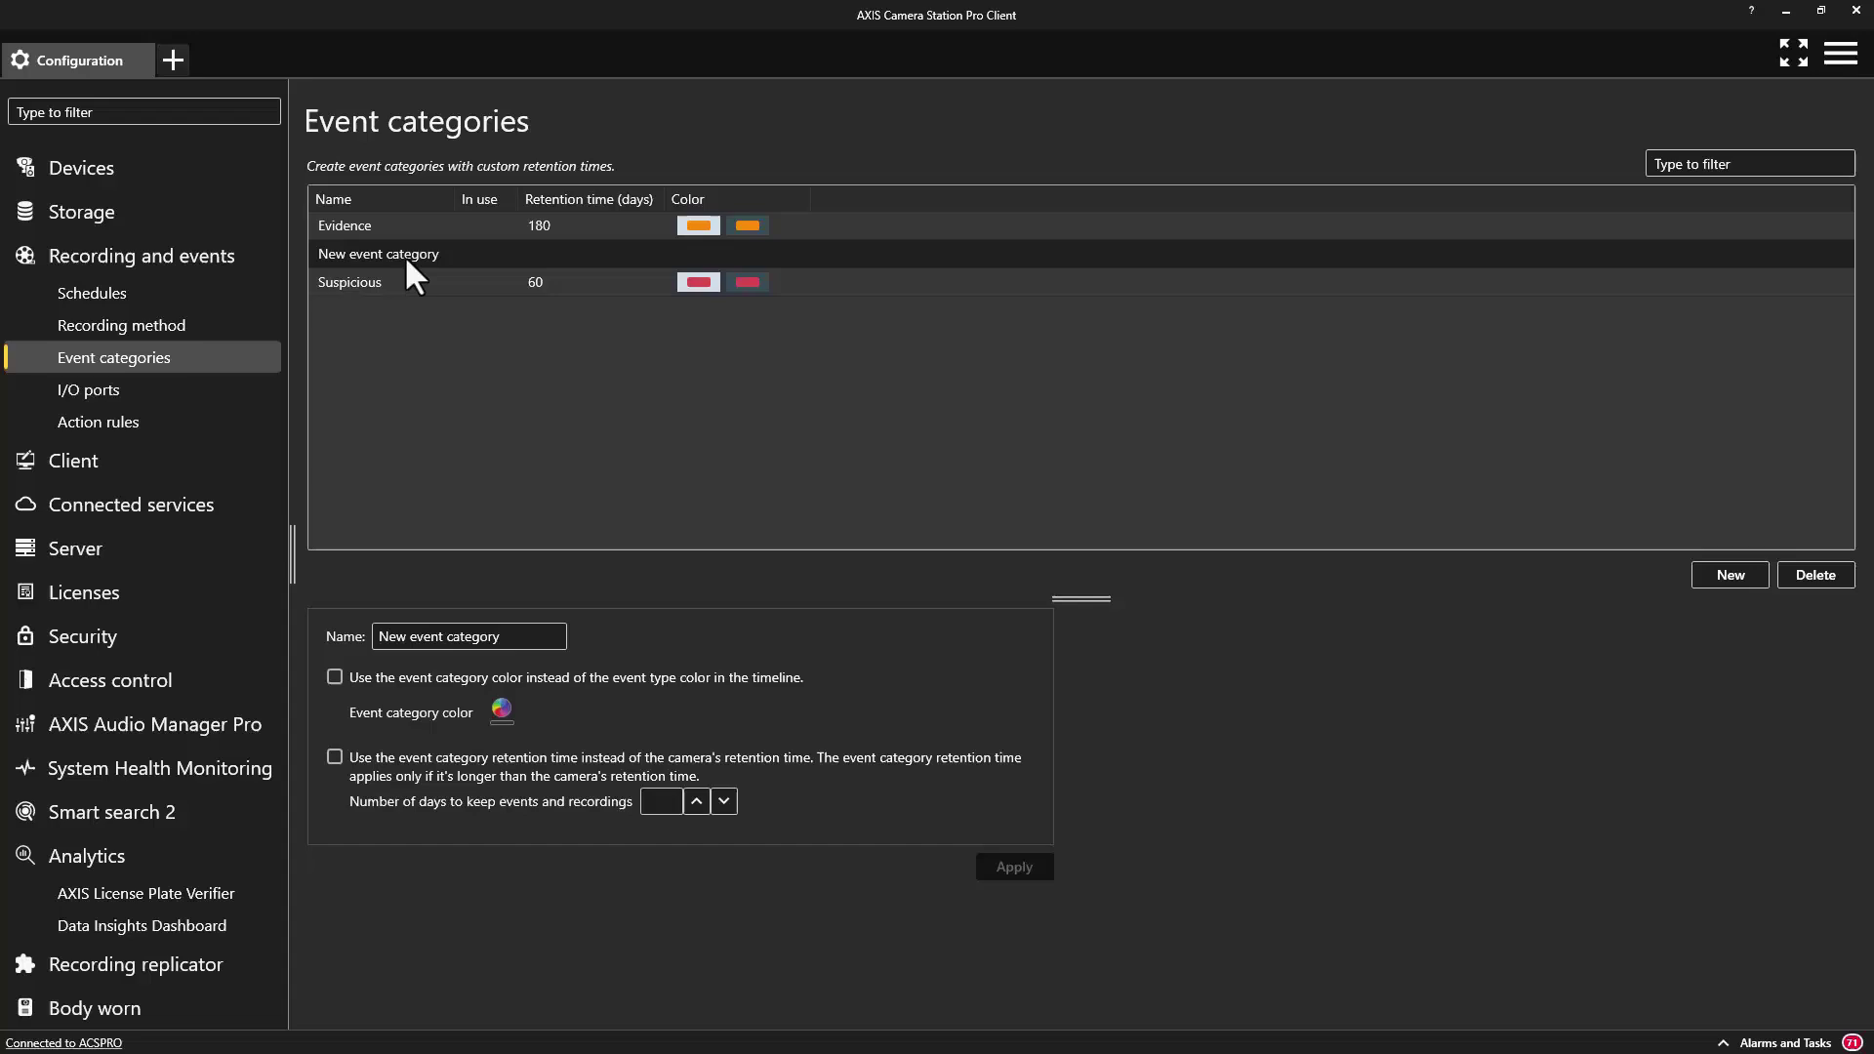
Rename the new category to Review, colour it green, set 30-day retention, and apply.
triple_click(485, 636)
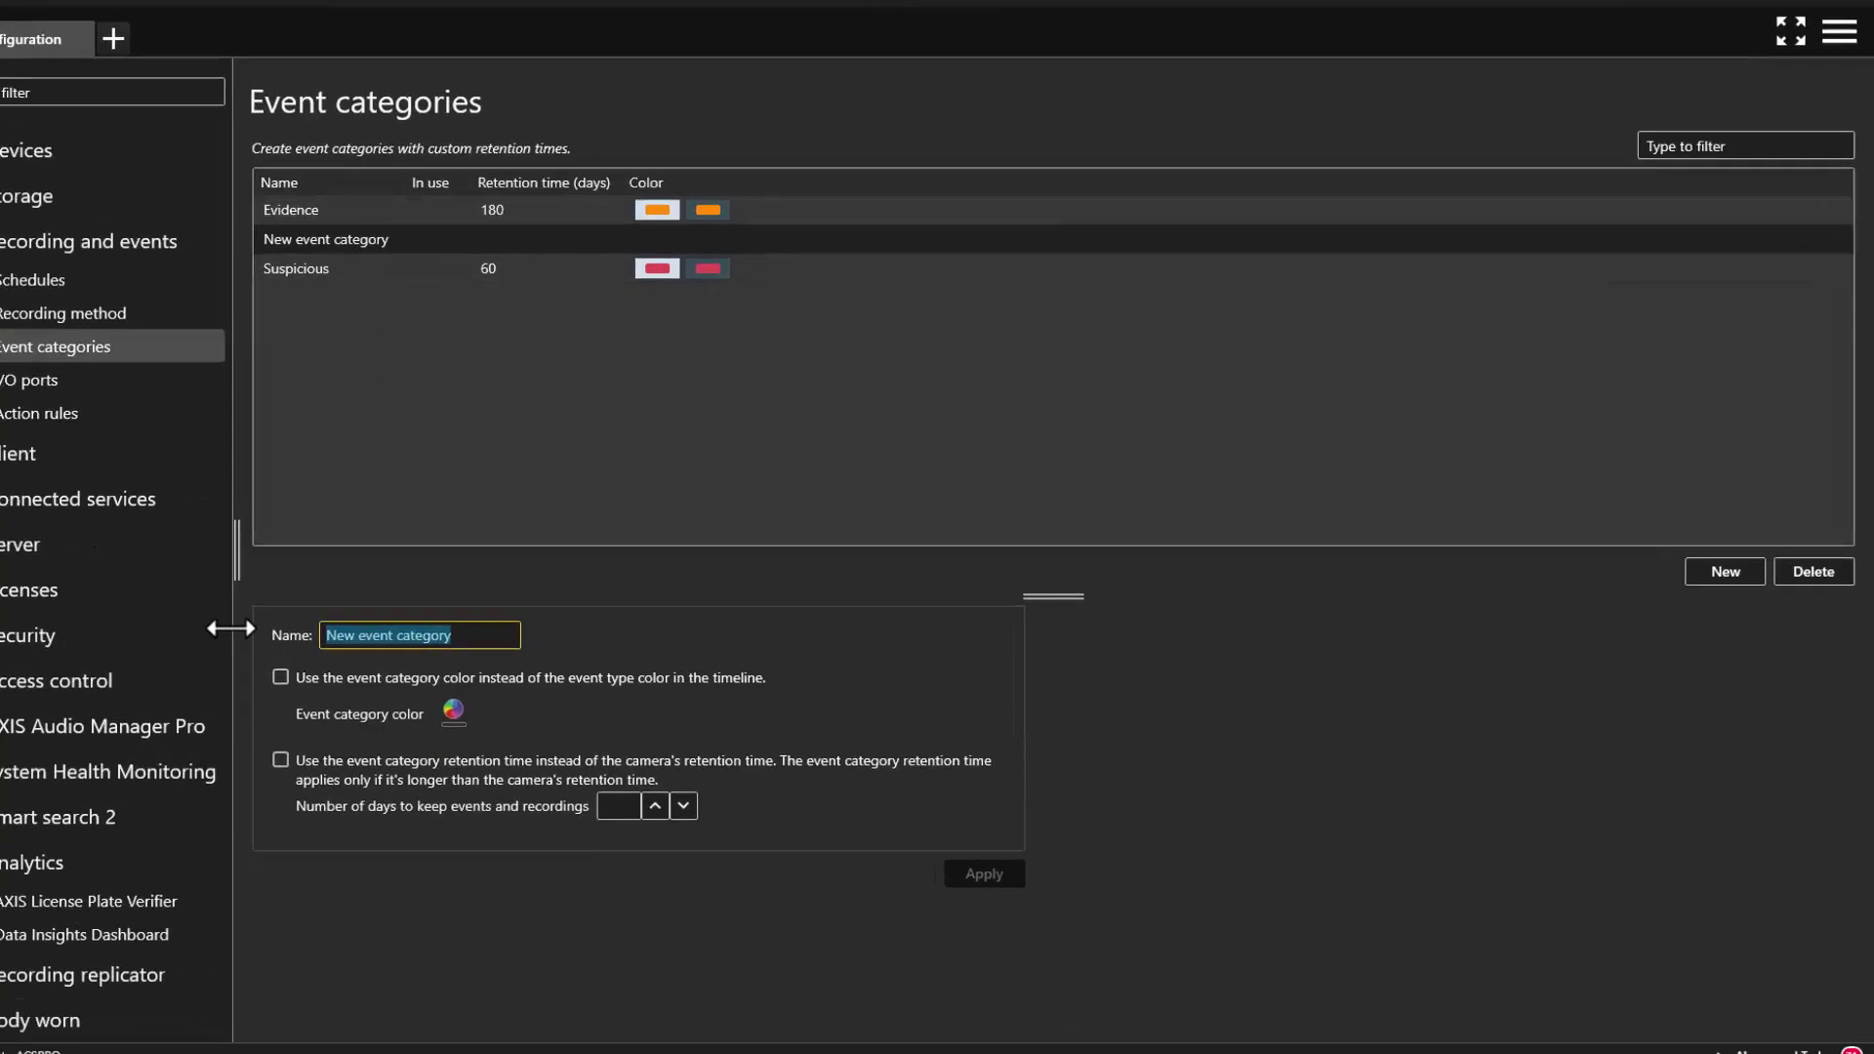
text(Review)
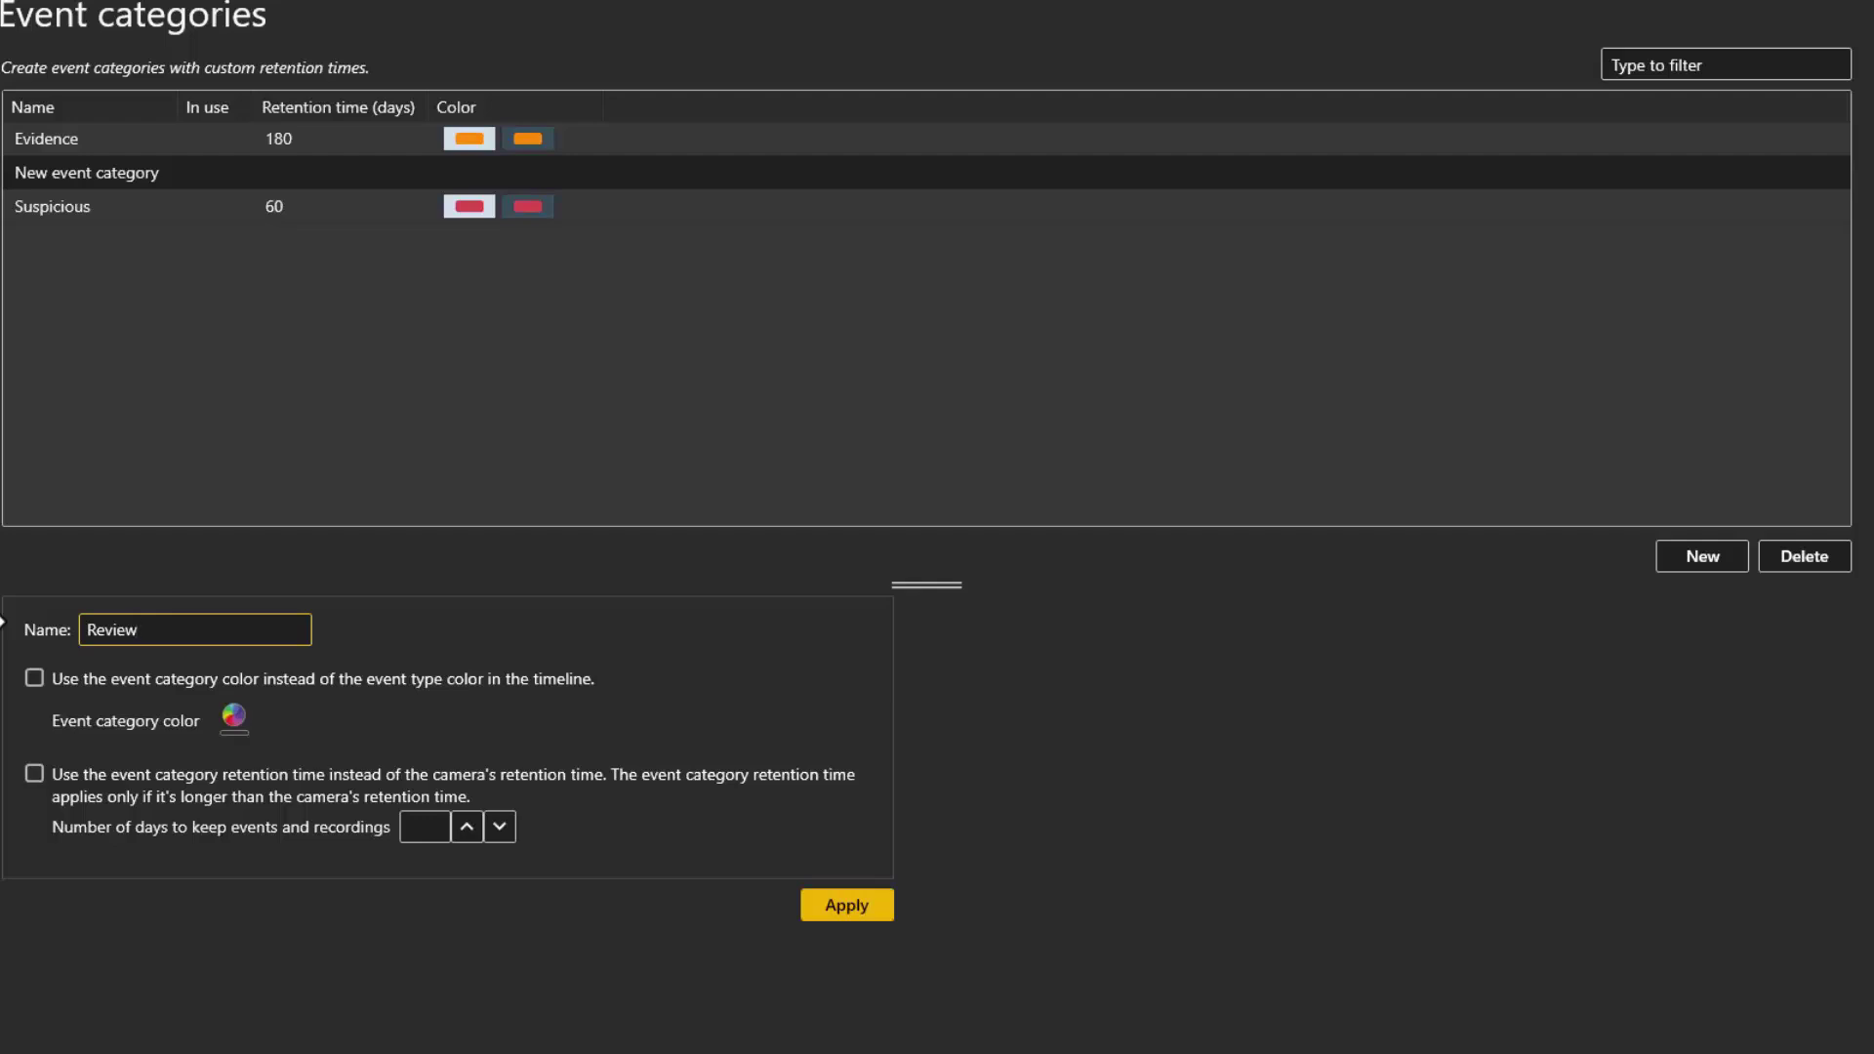
click(33, 678)
click(234, 721)
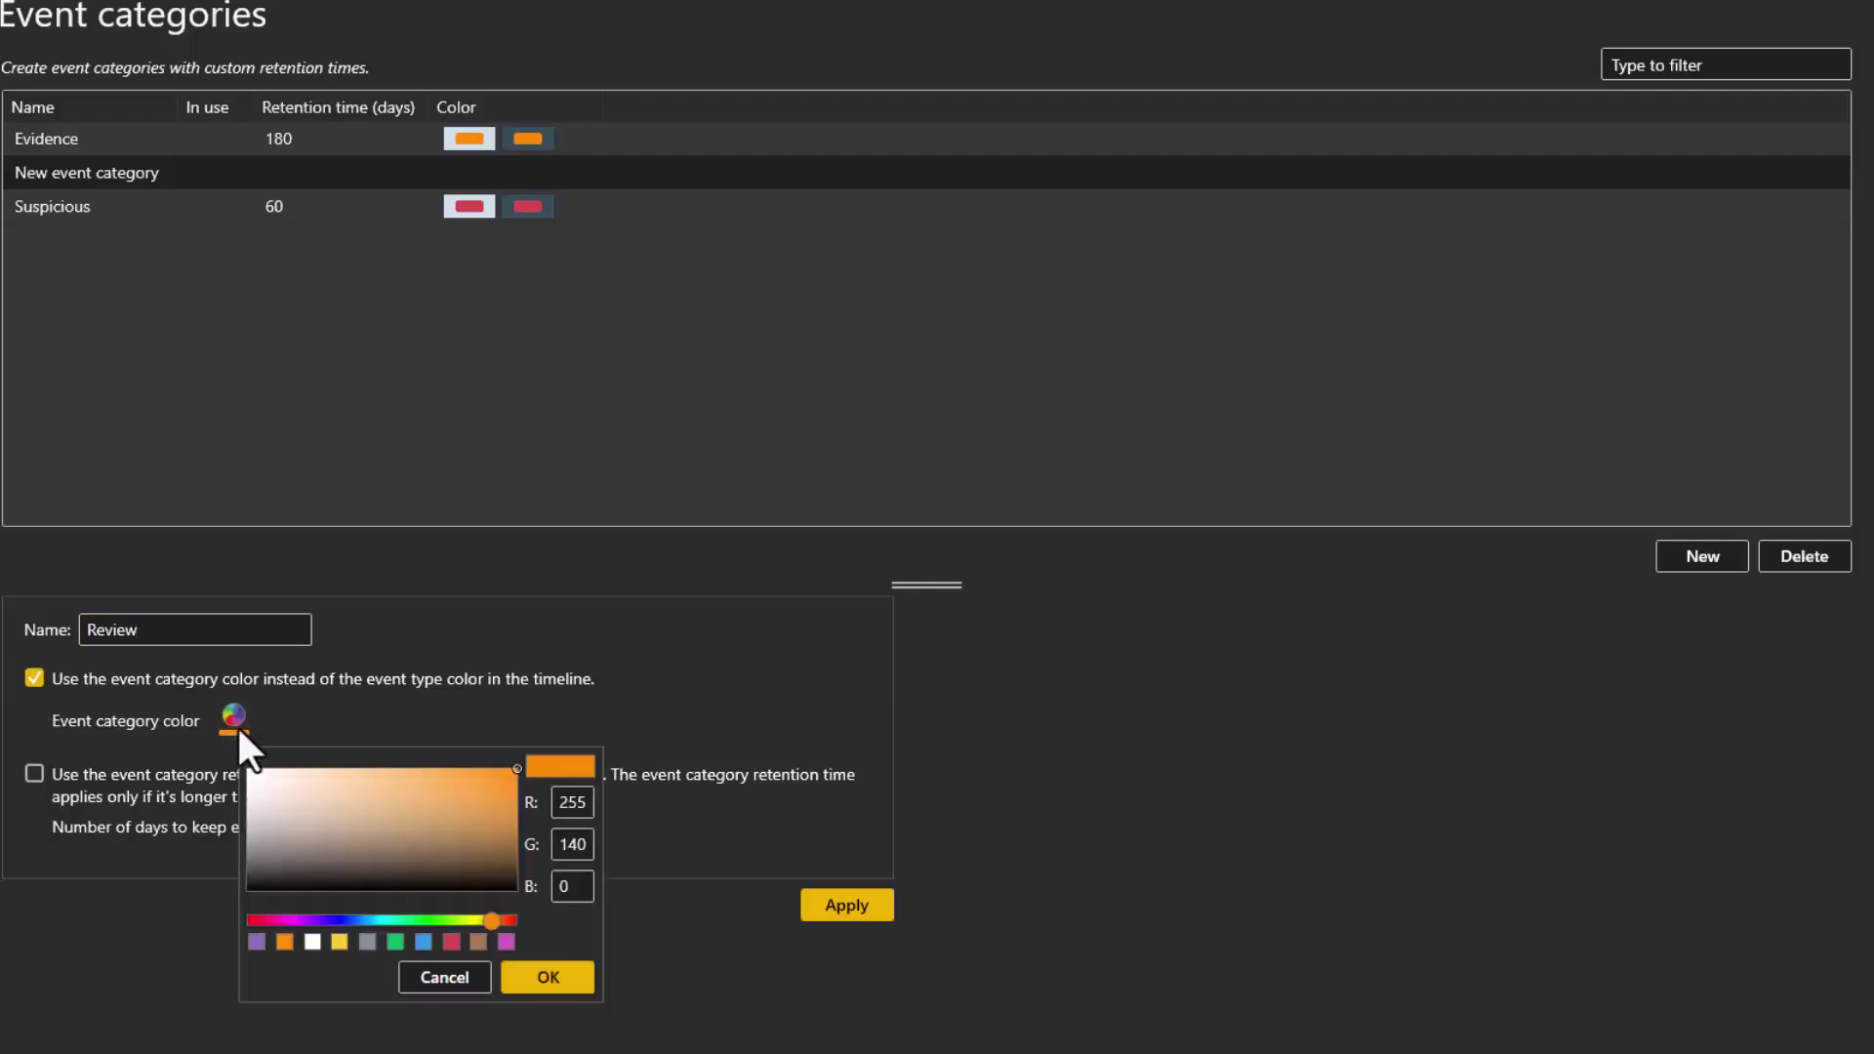
click(392, 937)
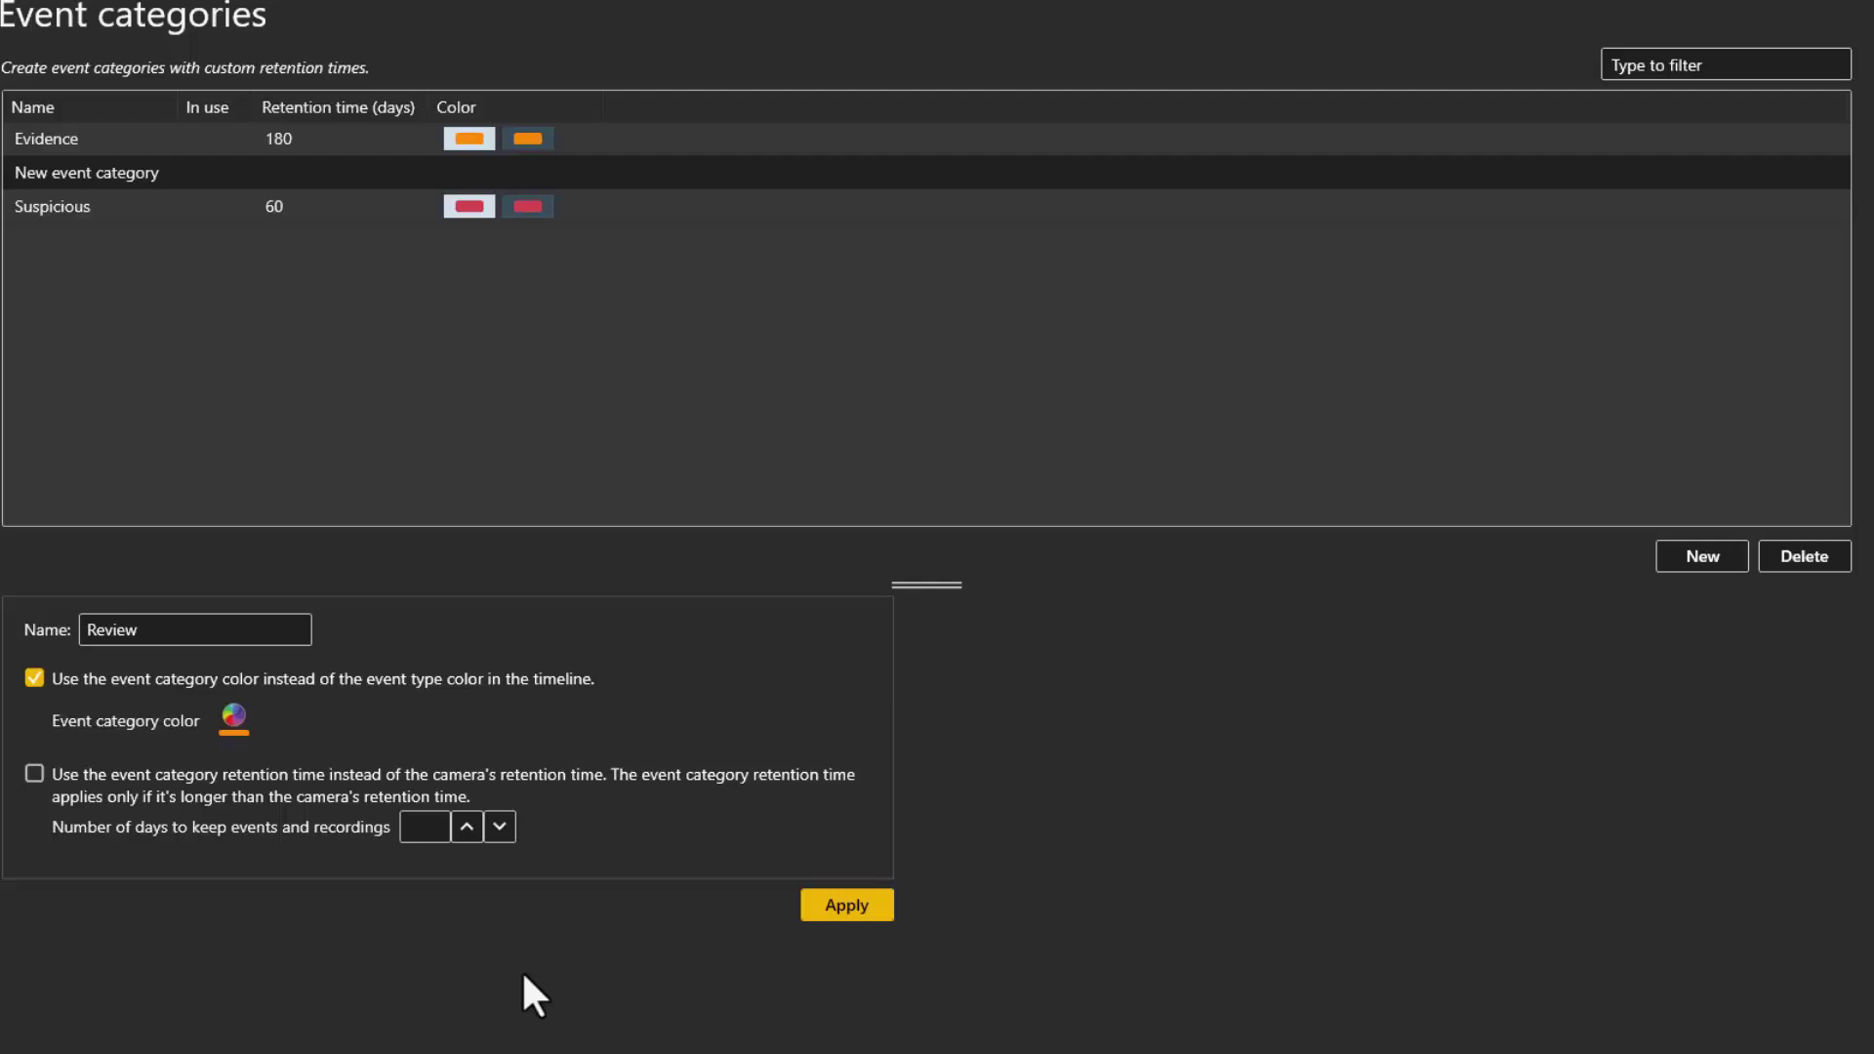
click(49, 773)
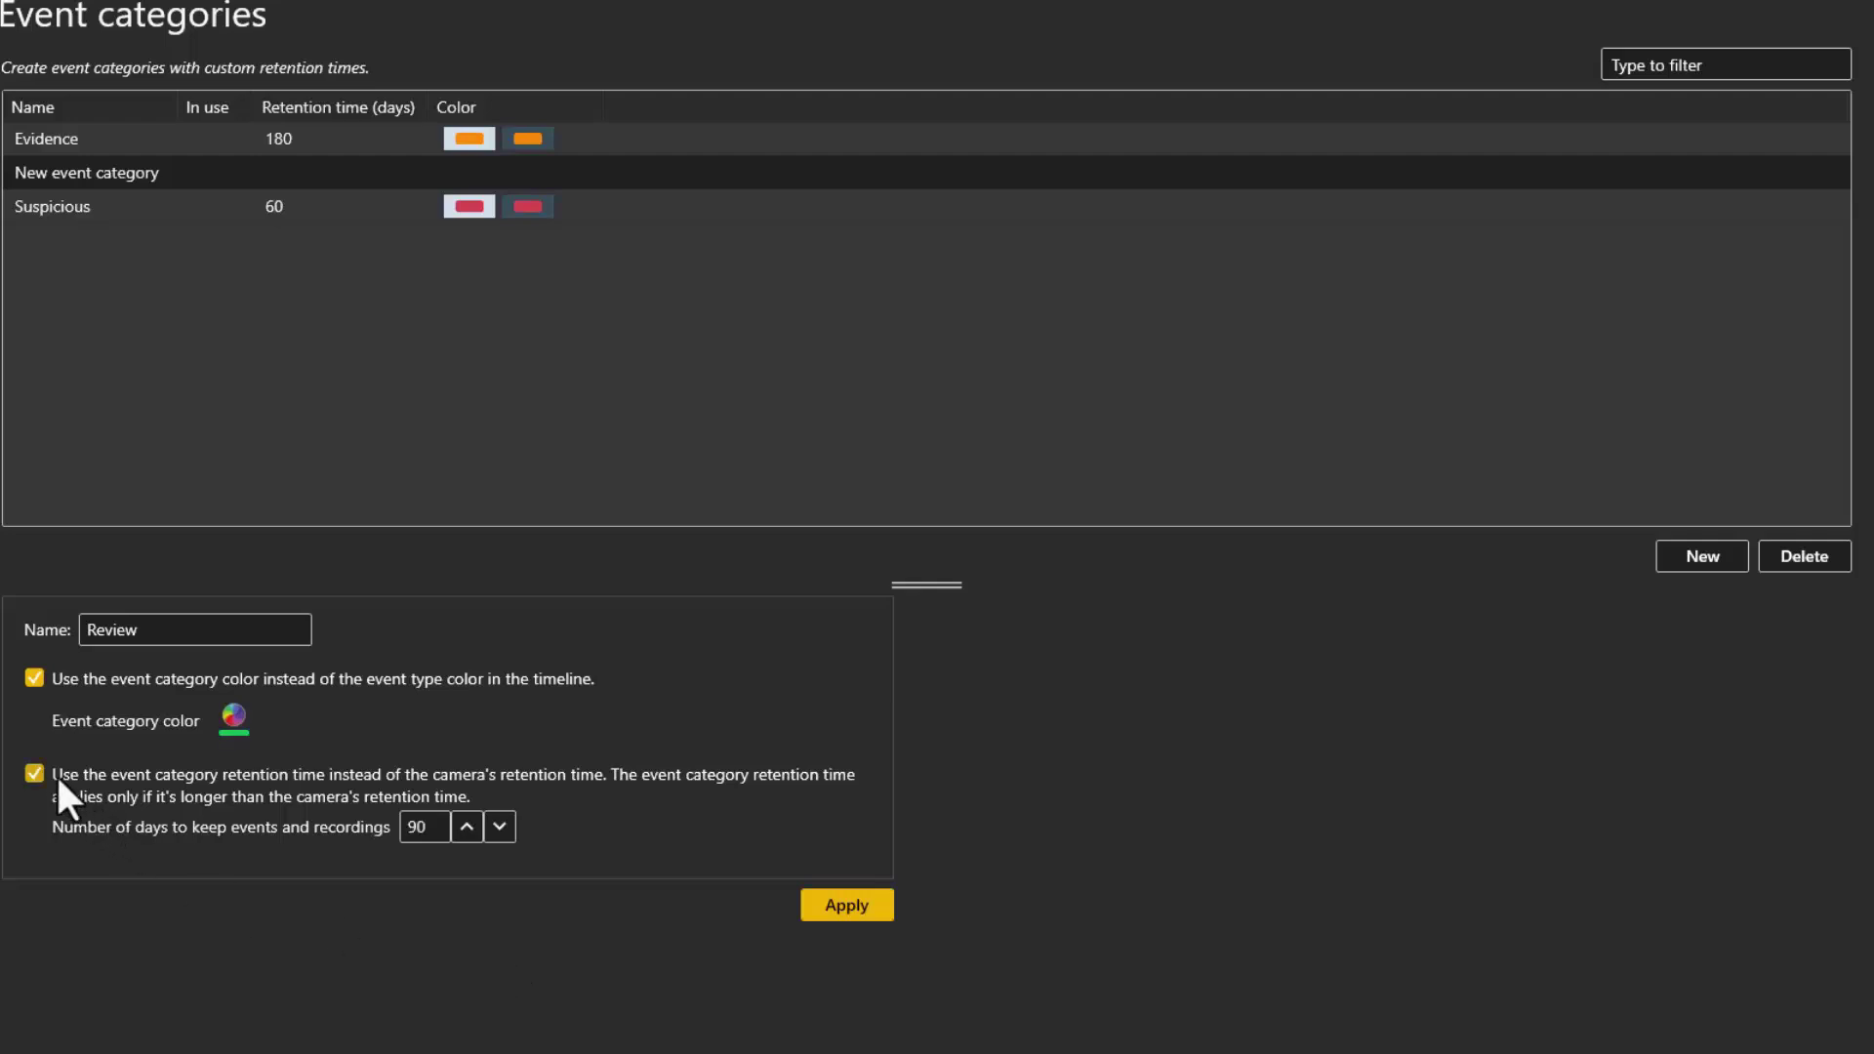
double_click(426, 828)
text(30)
click(850, 905)
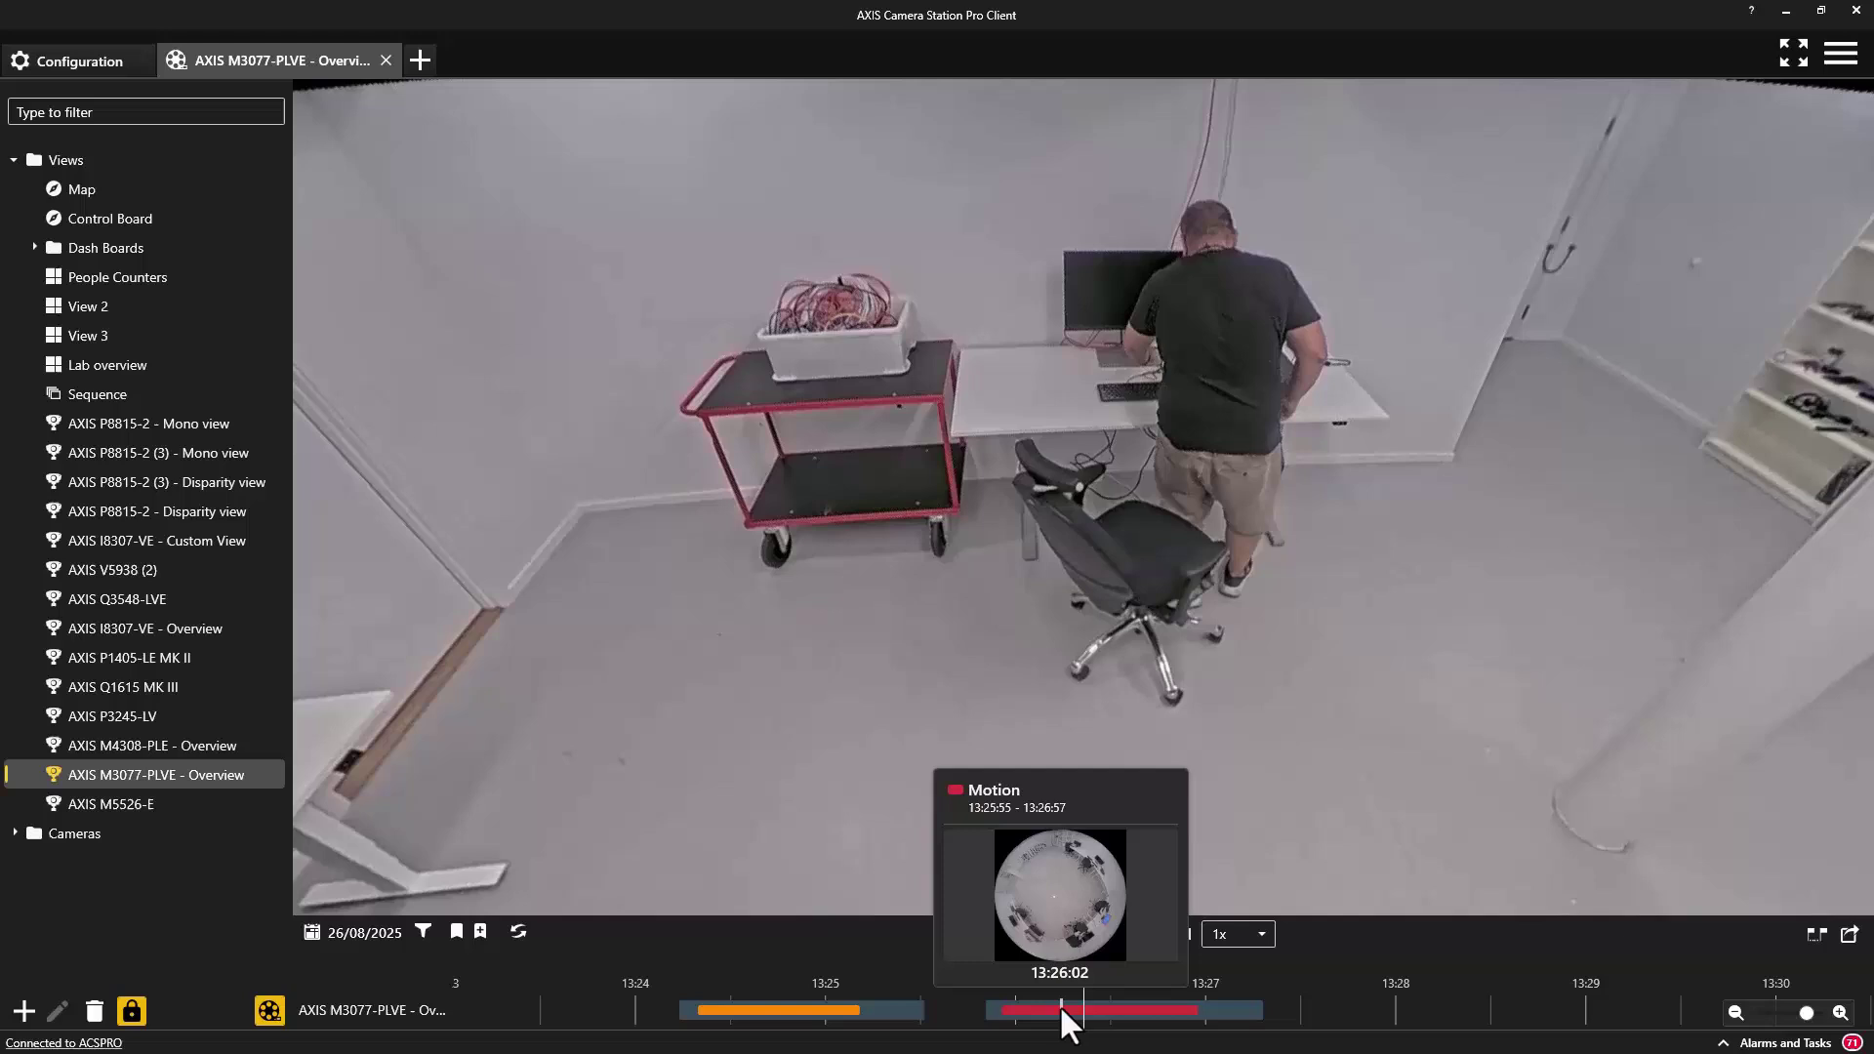
Categorize the 13:25:55 motion event on the timeline as Evidence.
right_click(1058, 1006)
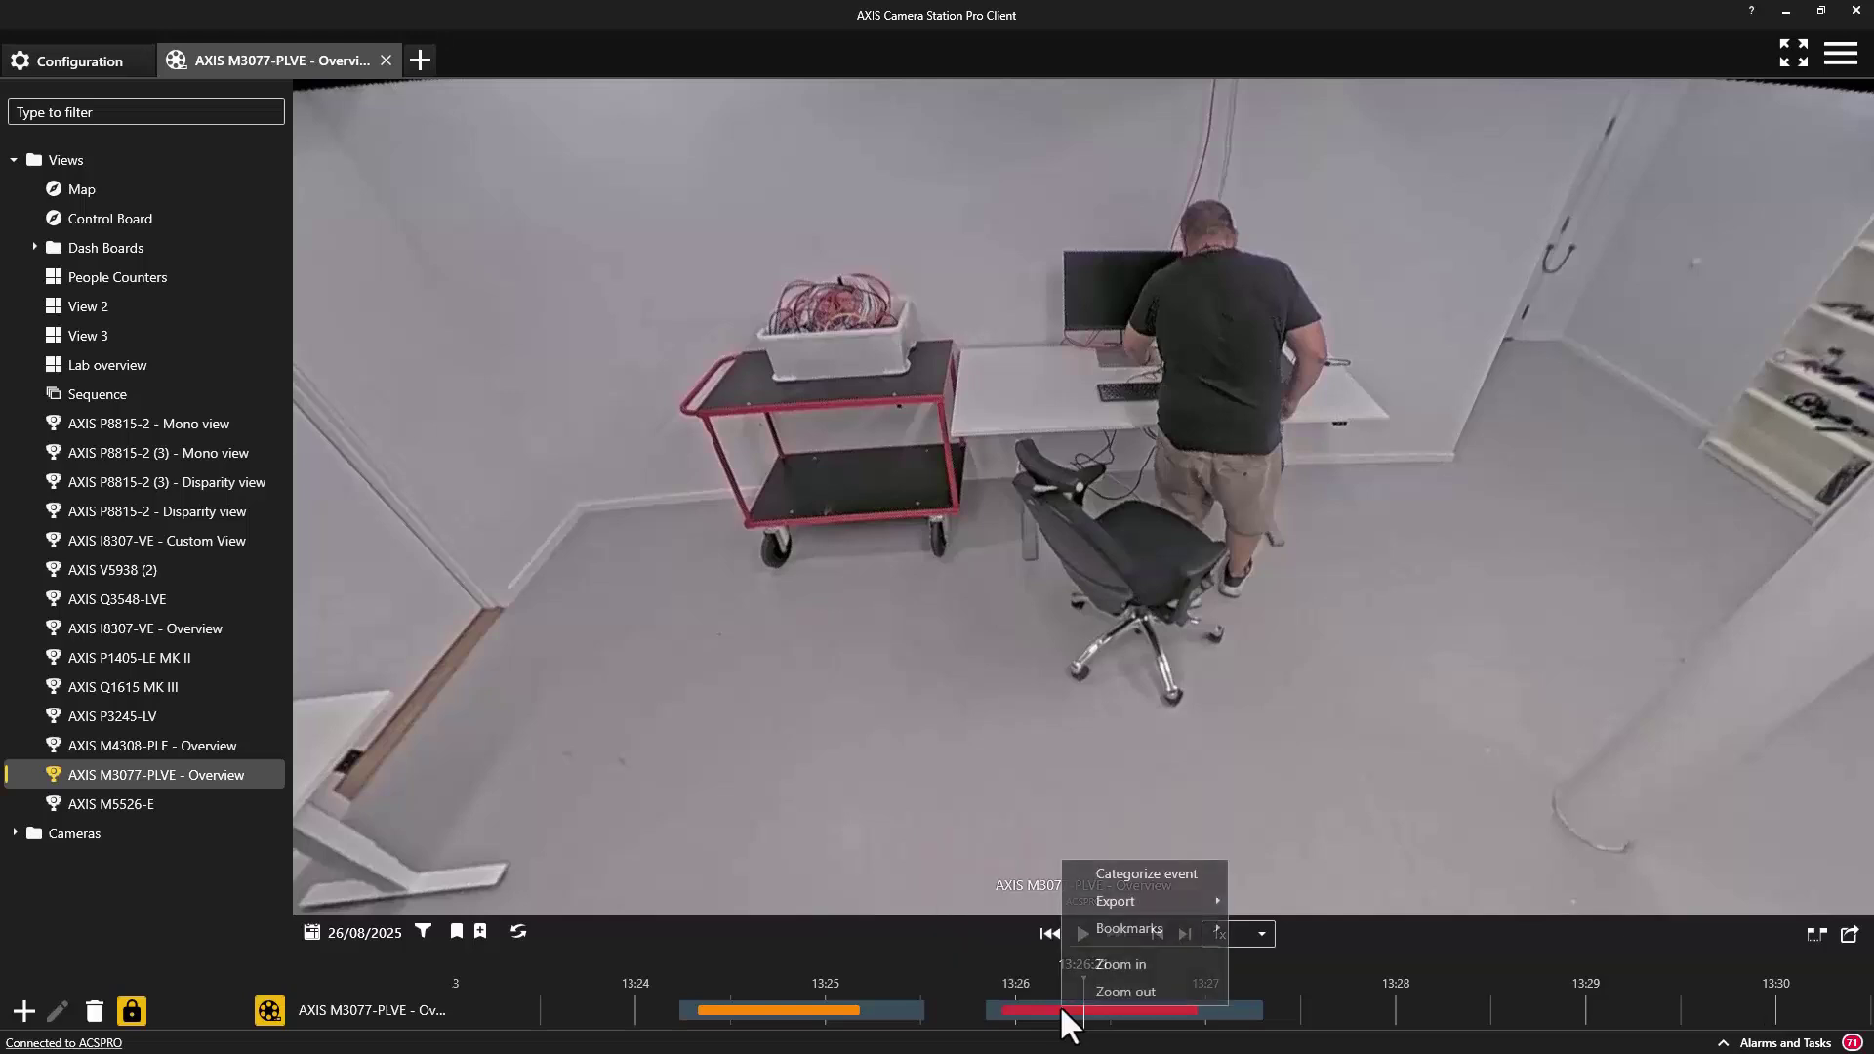
click(1144, 874)
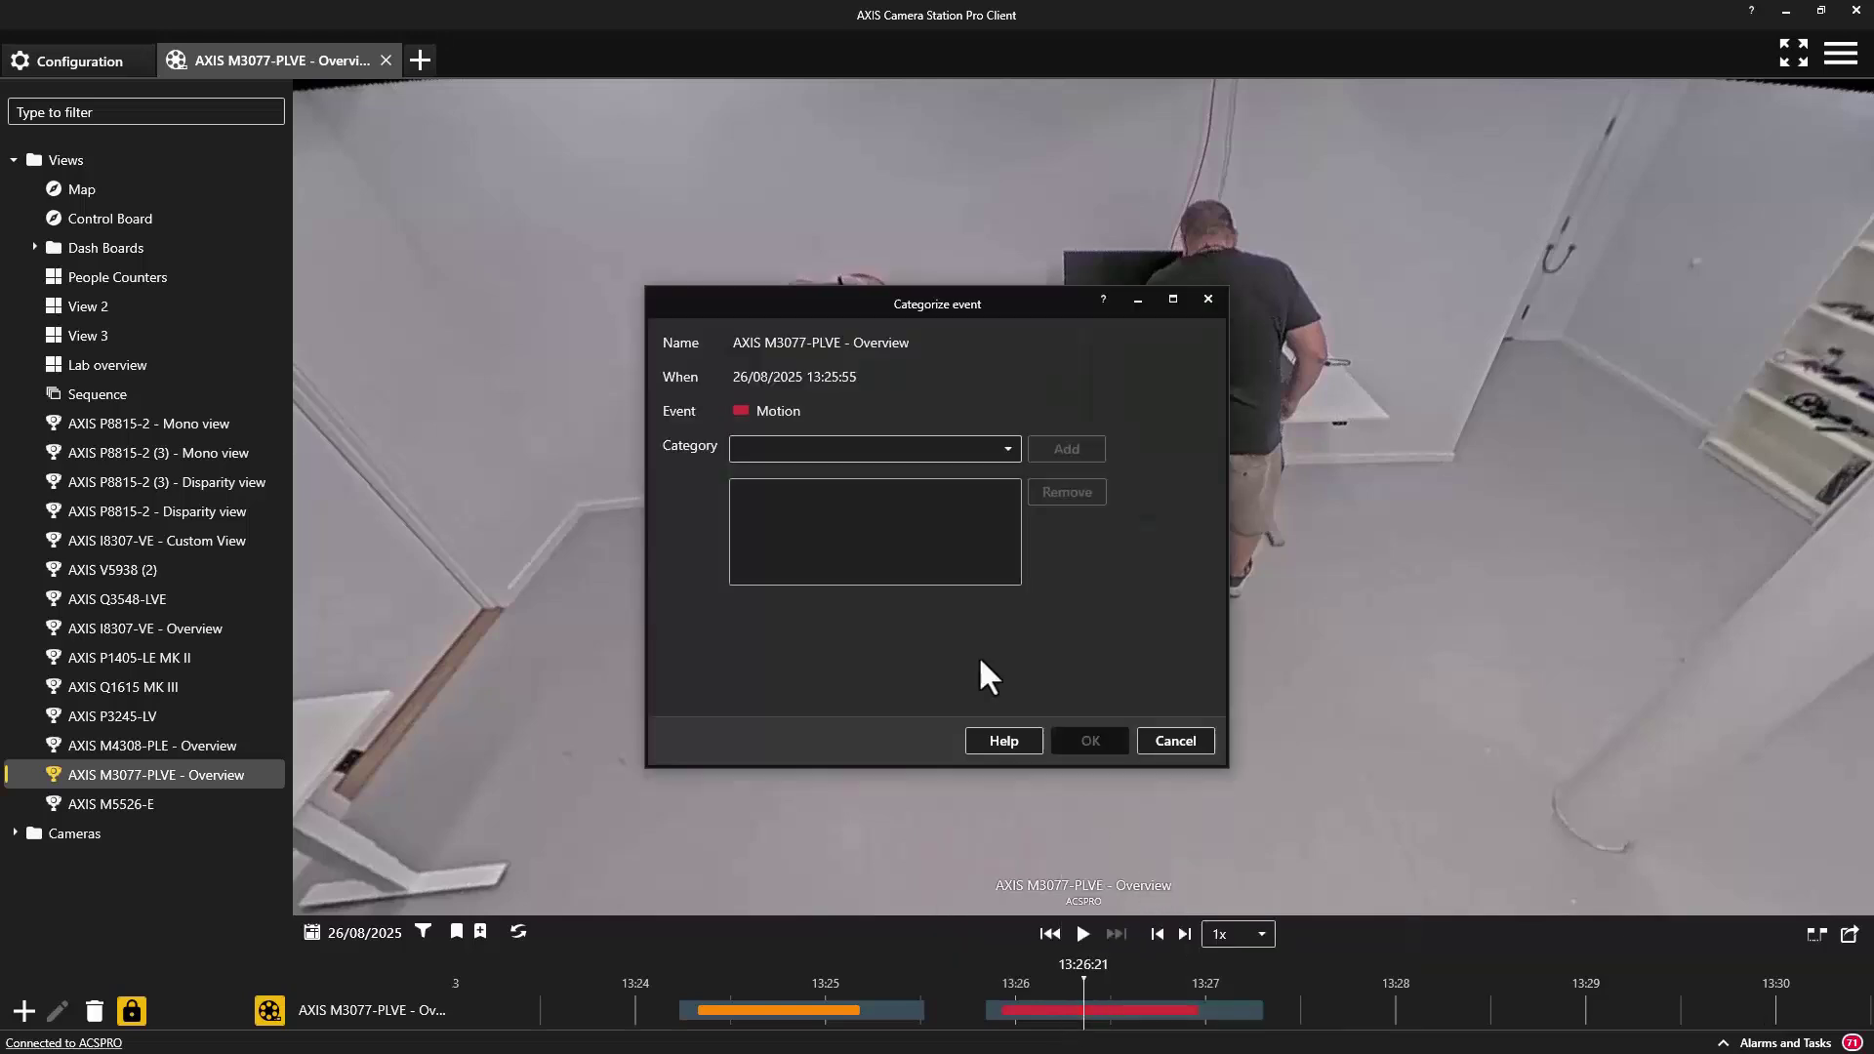
click(1007, 450)
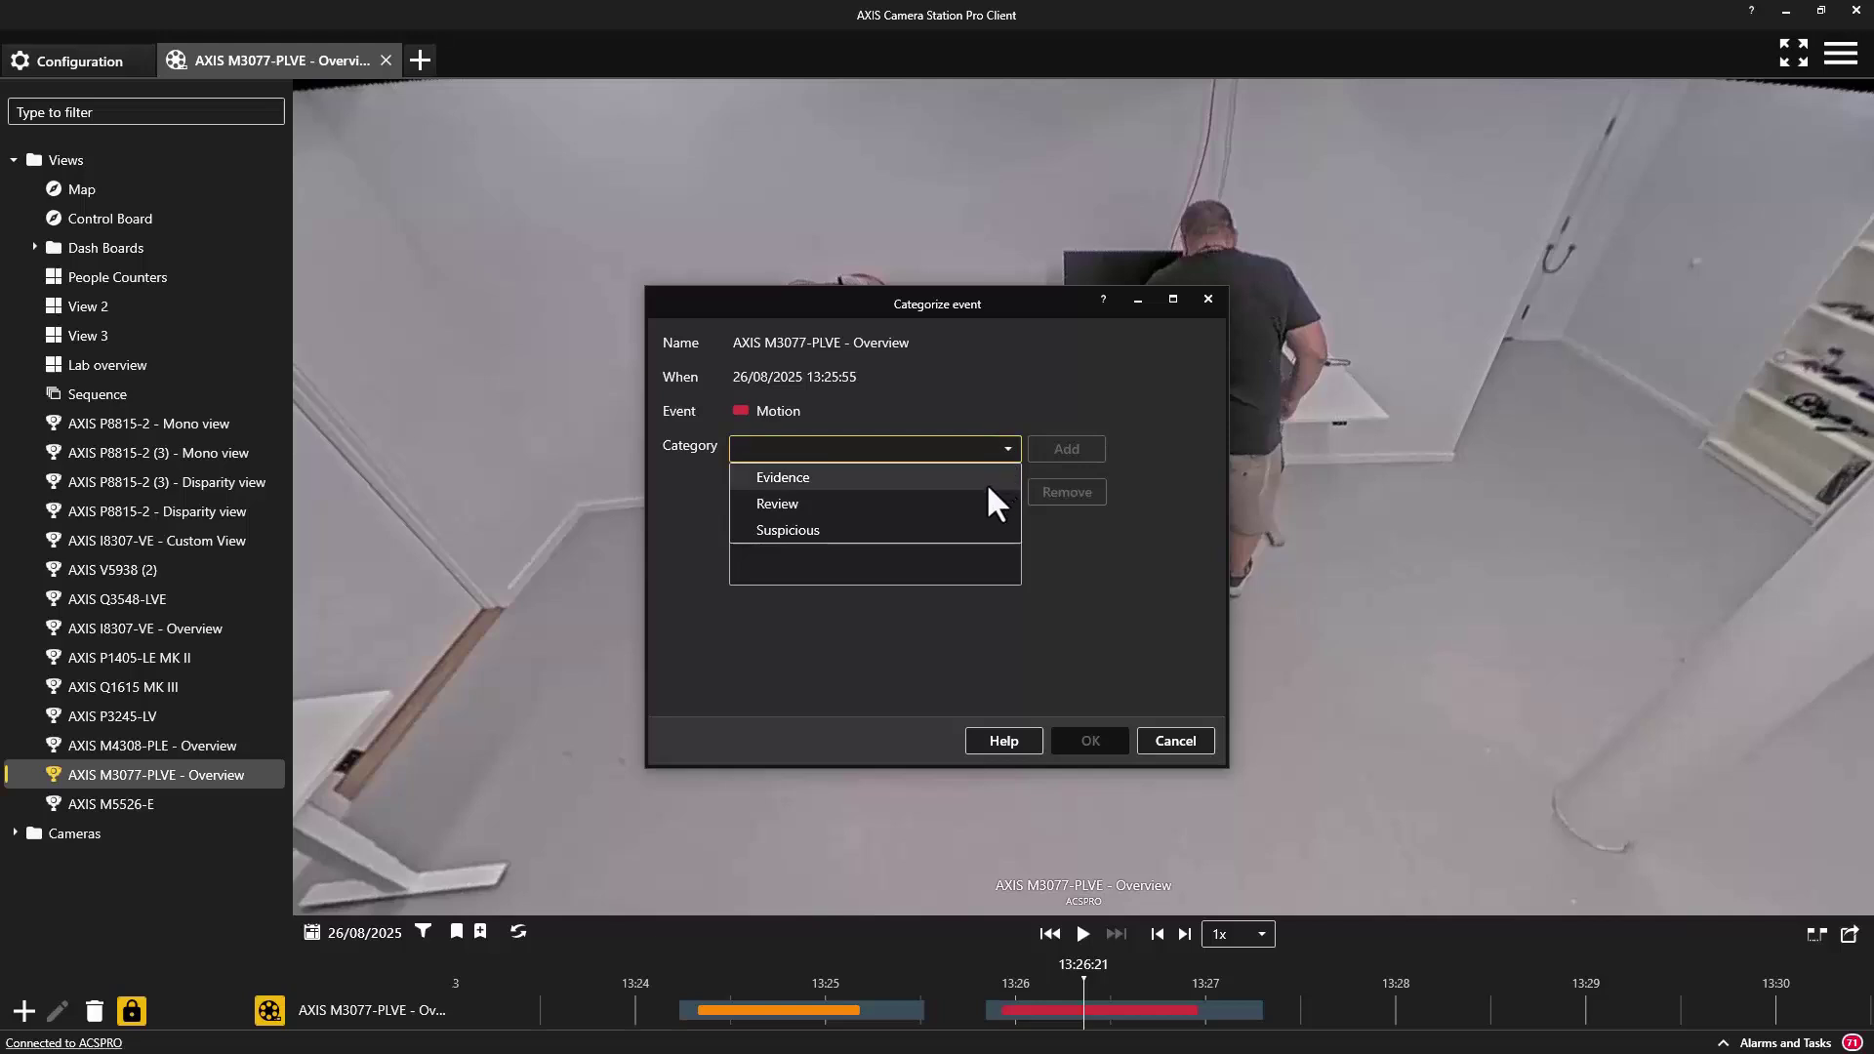
click(987, 475)
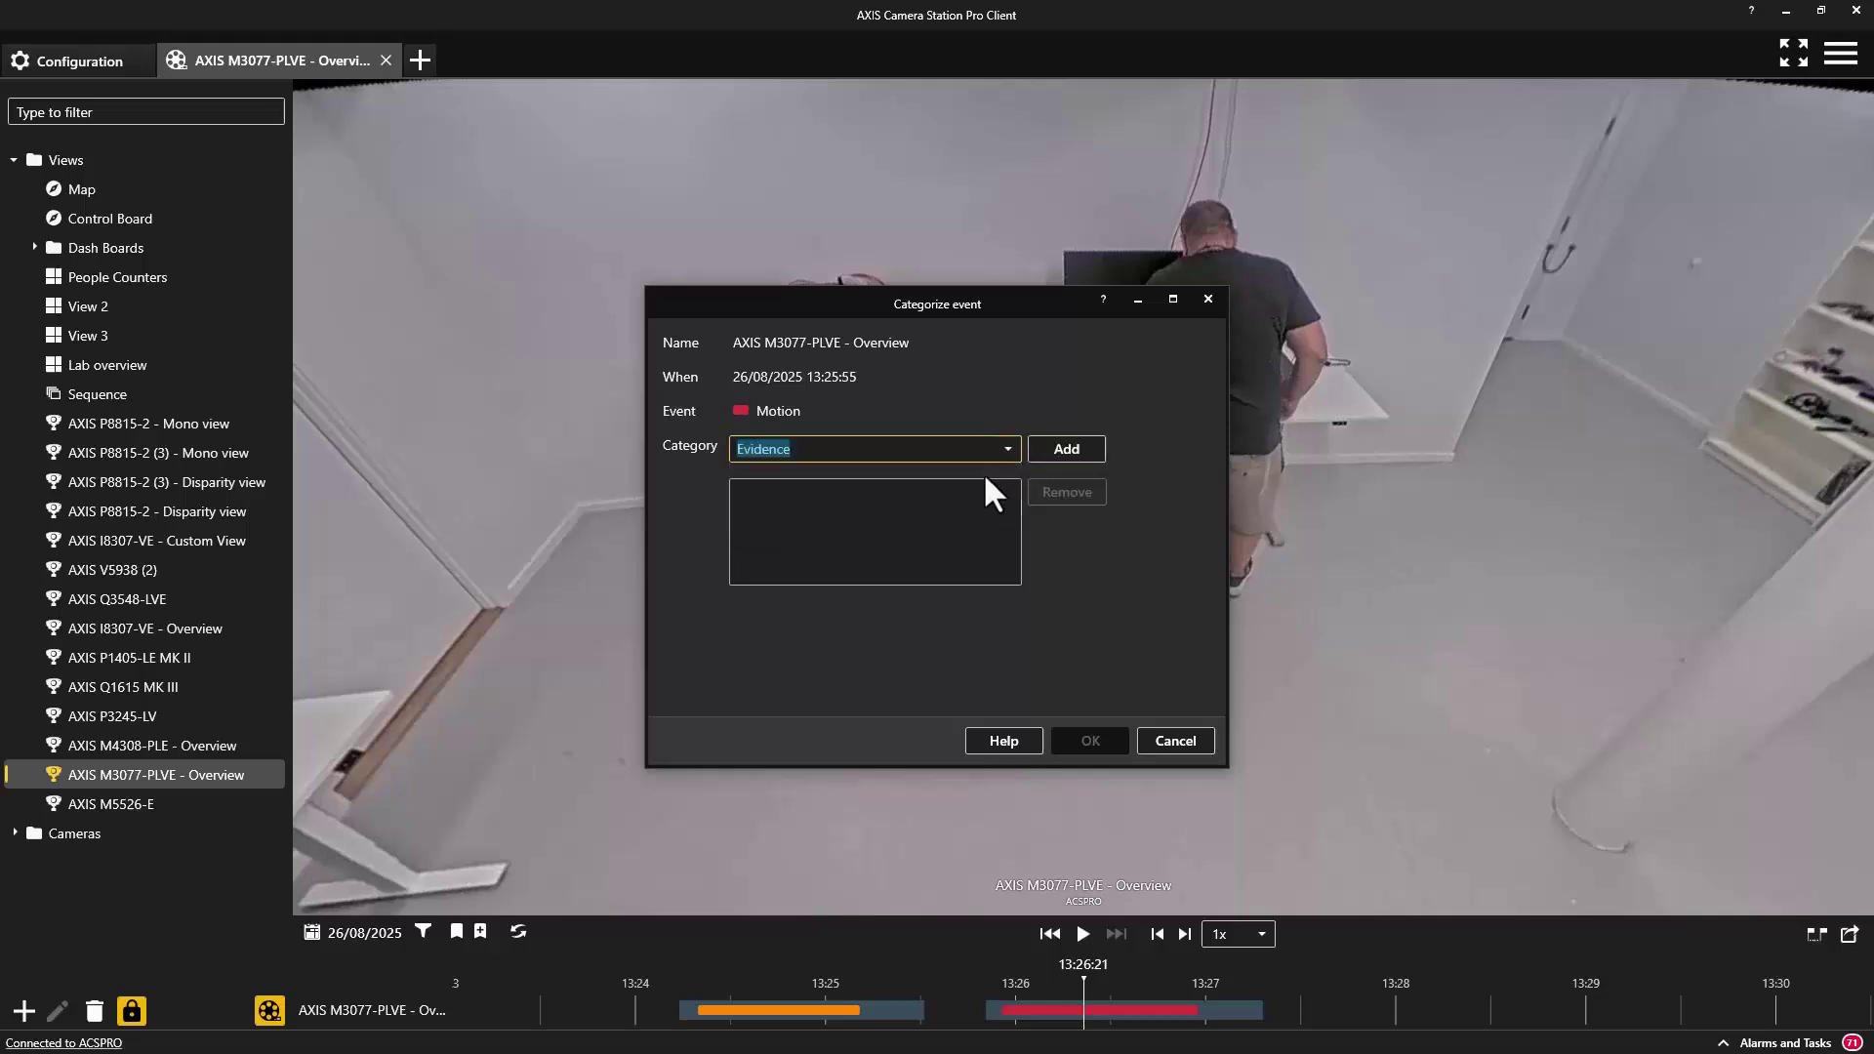
click(1060, 443)
click(1060, 443)
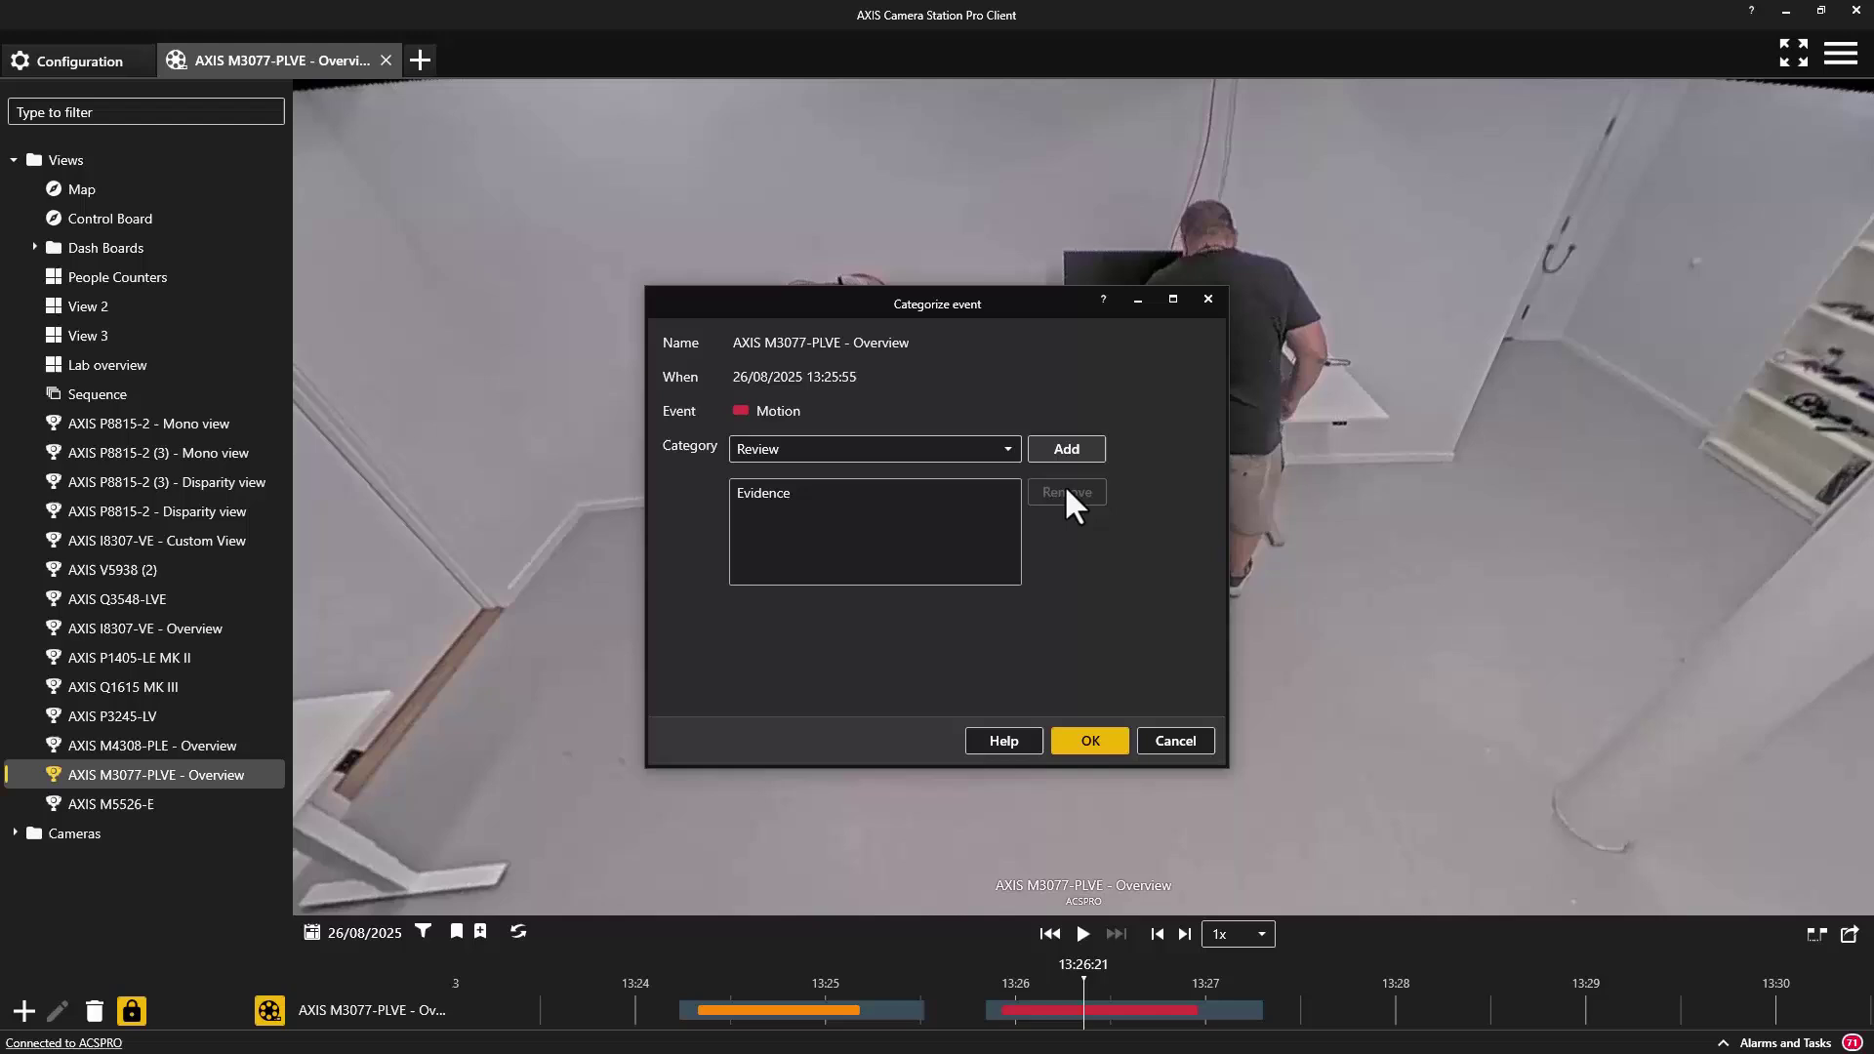
click(1088, 742)
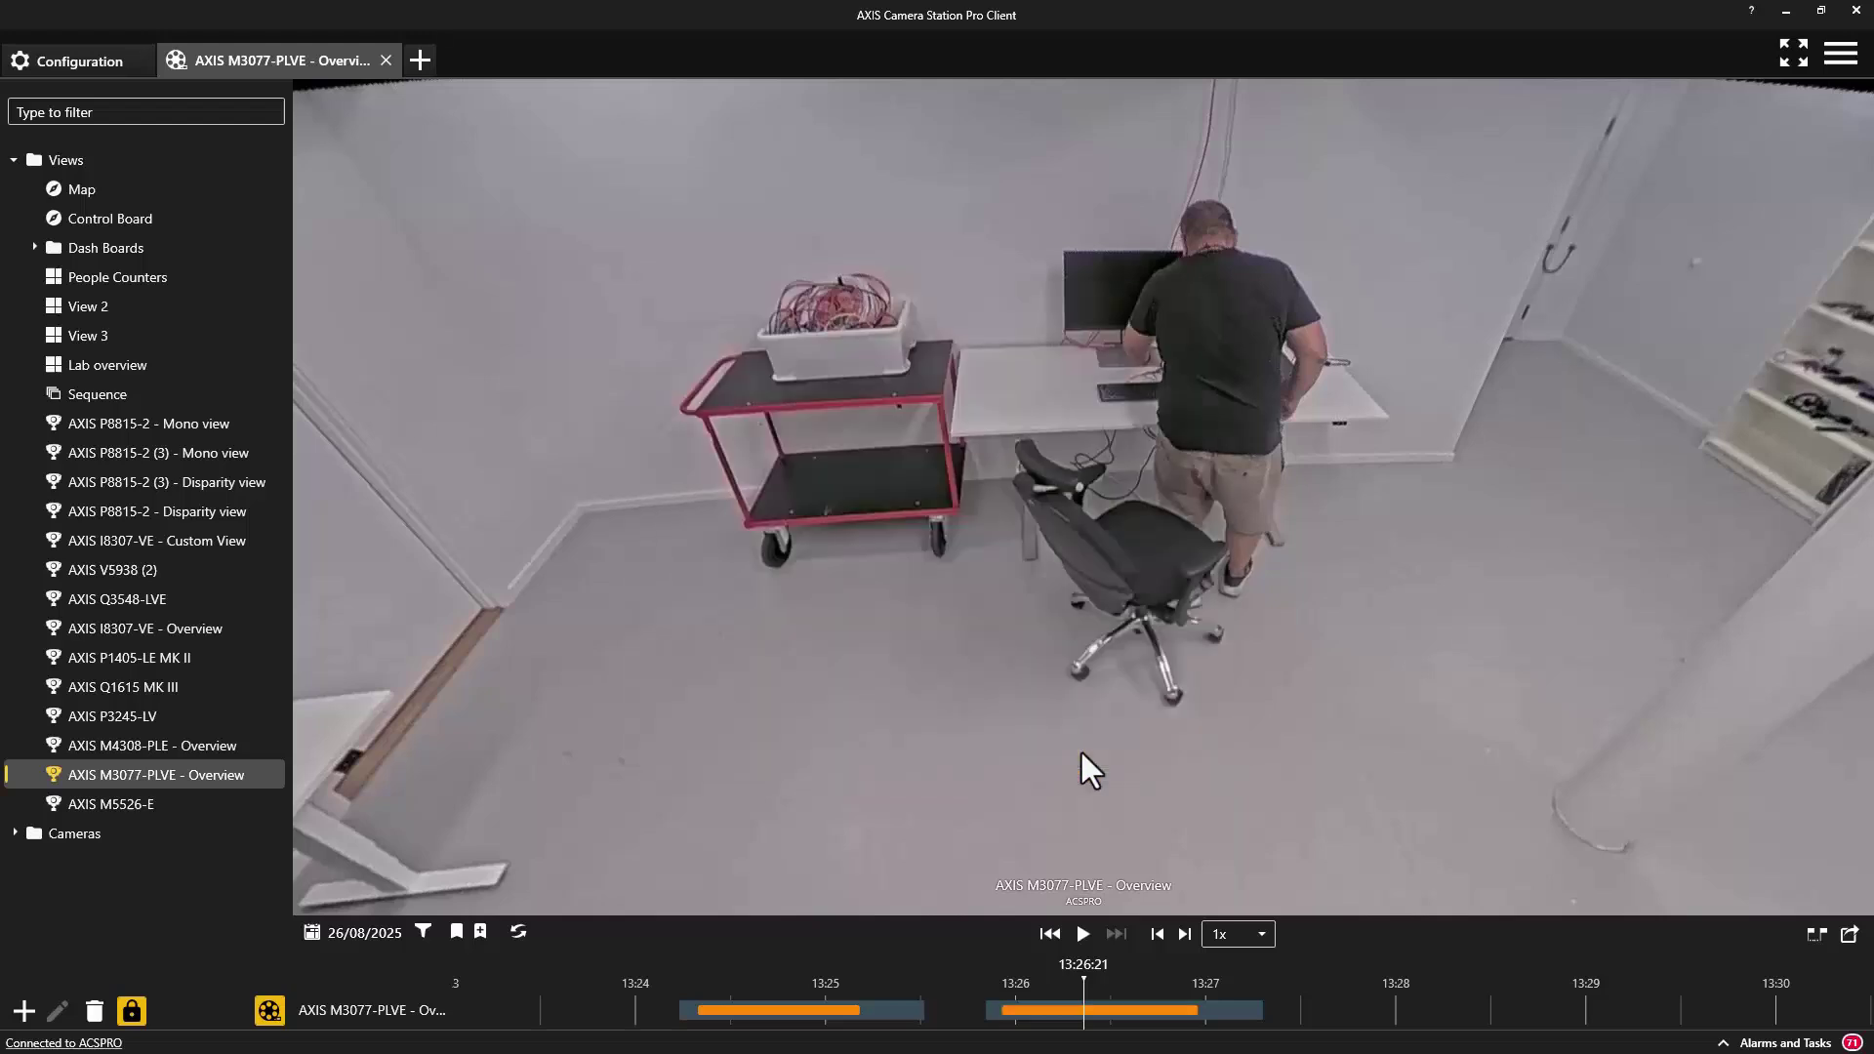